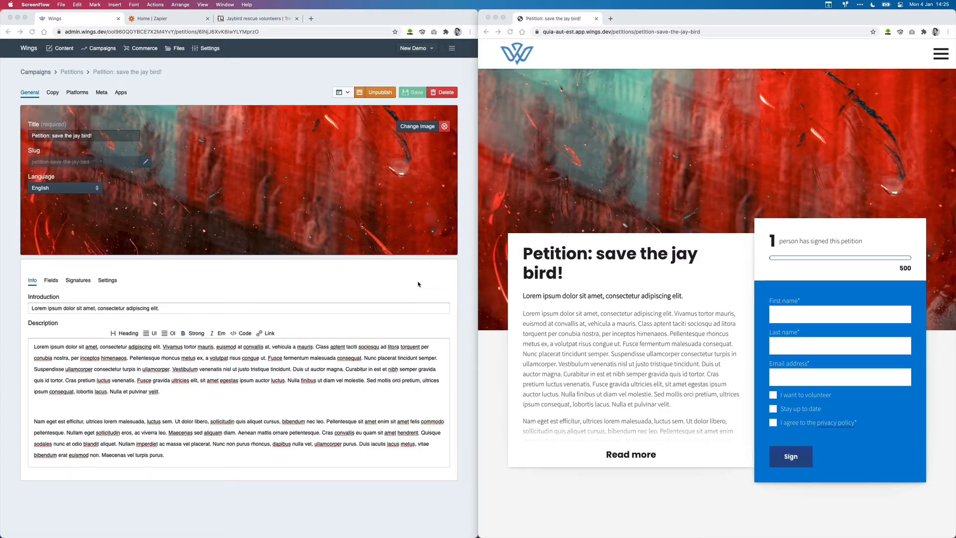
# Step: Show the custom fields of the "Petition: save the jay bird!" petition and compare them with the public sign-up form
pyautogui.click(243, 260)
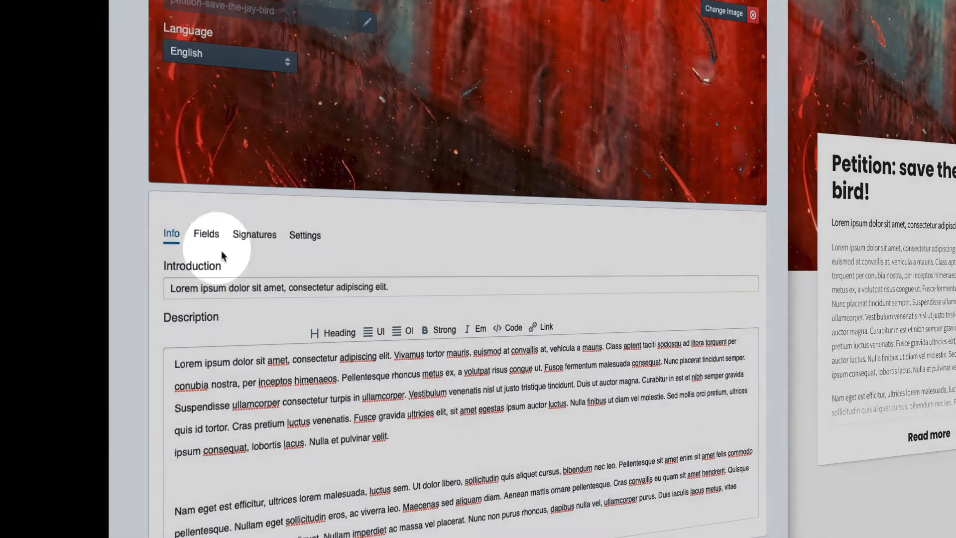
pyautogui.click(206, 234)
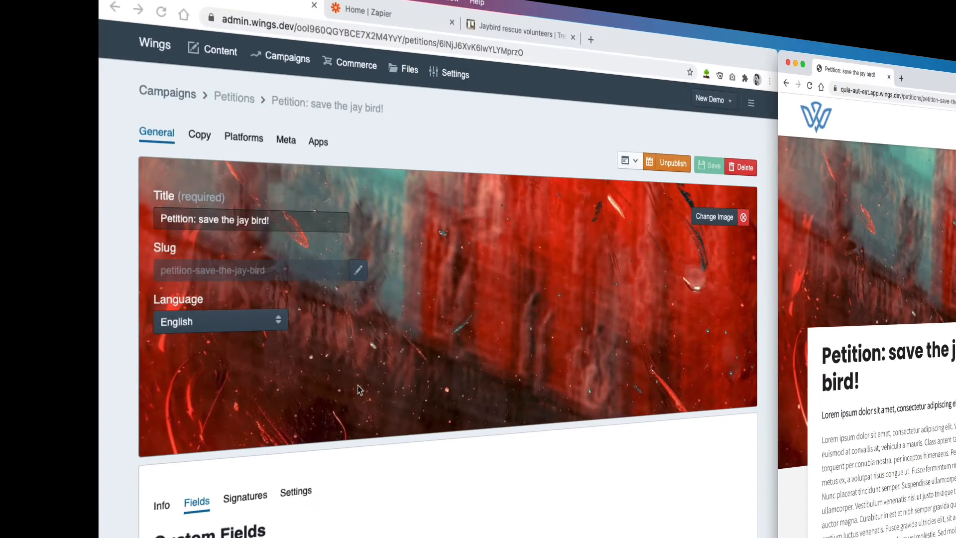
pyautogui.click(360, 389)
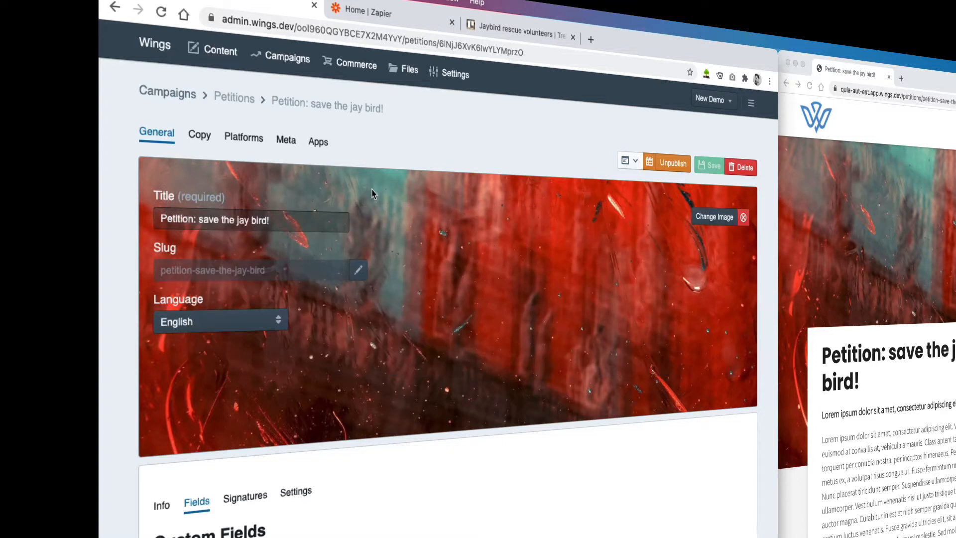
# Step: Switch to Zapier and create a Zap with the Webhooks by Zapier trigger Catch Hook and the Trello action Create Card
pyautogui.hotkey('ctrl', 'Tab')
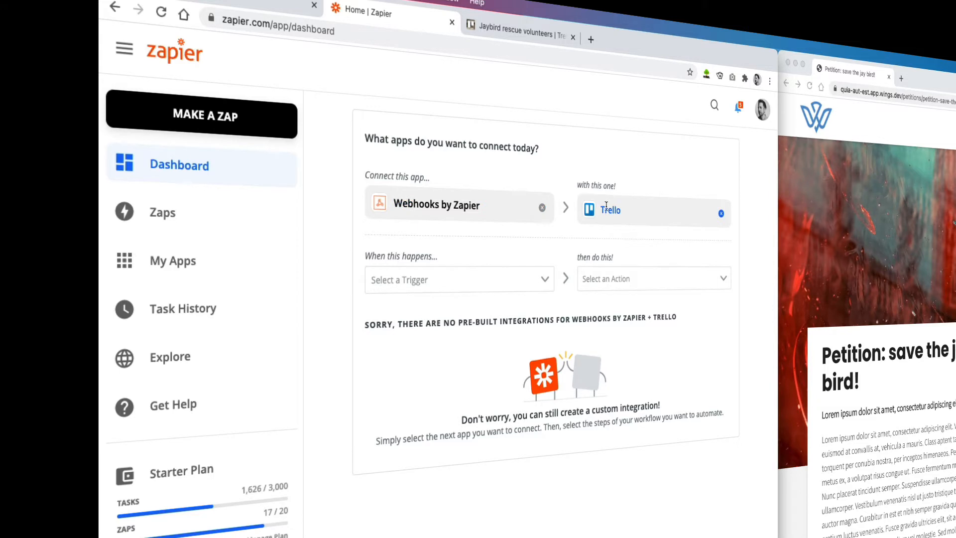
pyautogui.click(407, 280)
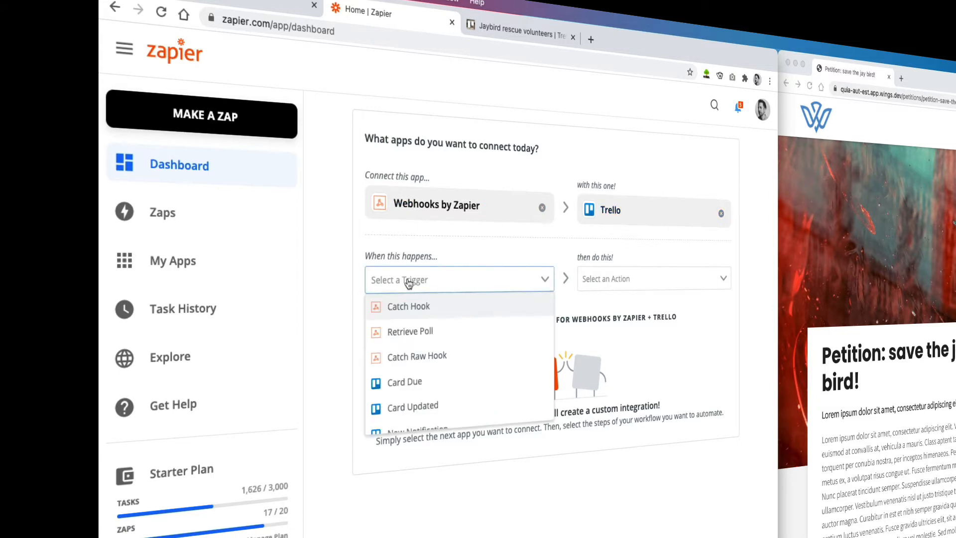
pyautogui.click(410, 313)
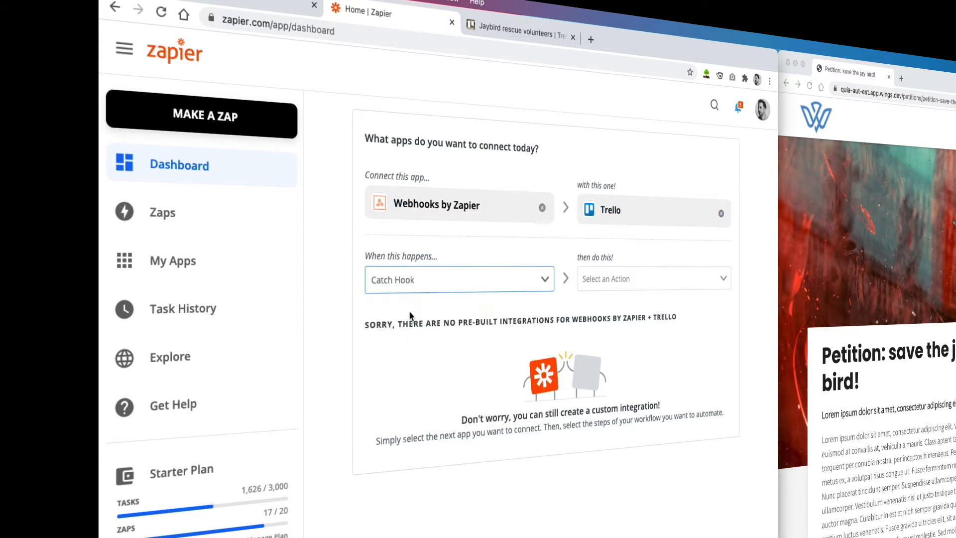
pyautogui.click(616, 284)
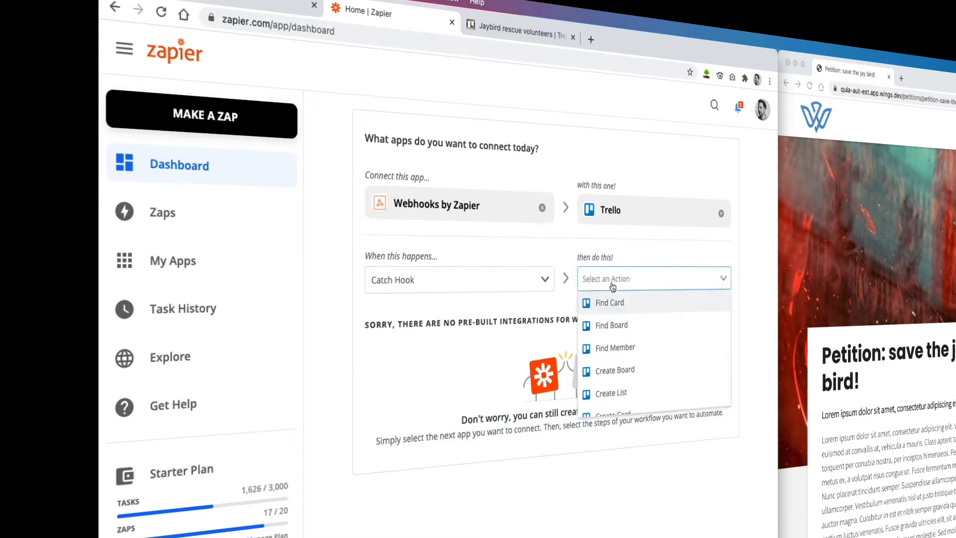
pyautogui.scroll(-2, 616, 338)
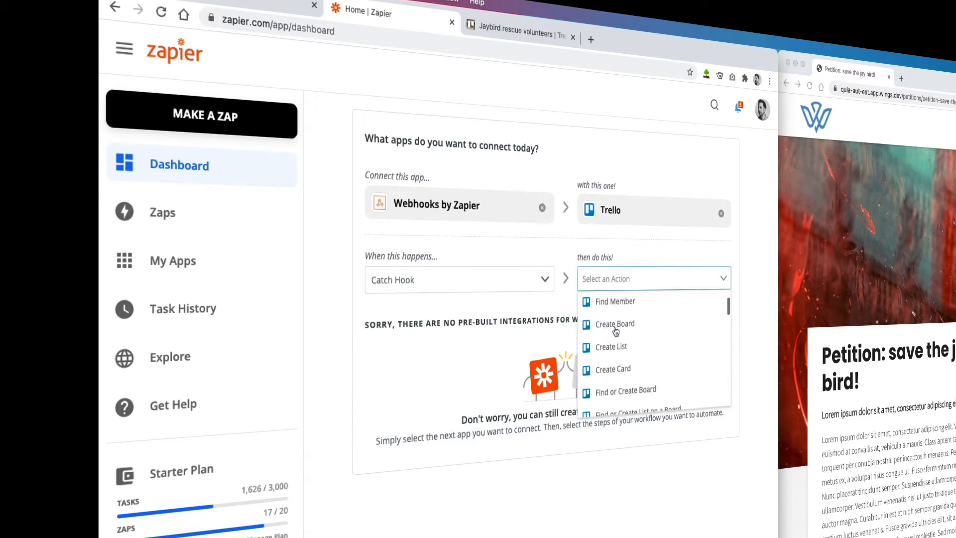
pyautogui.click(620, 364)
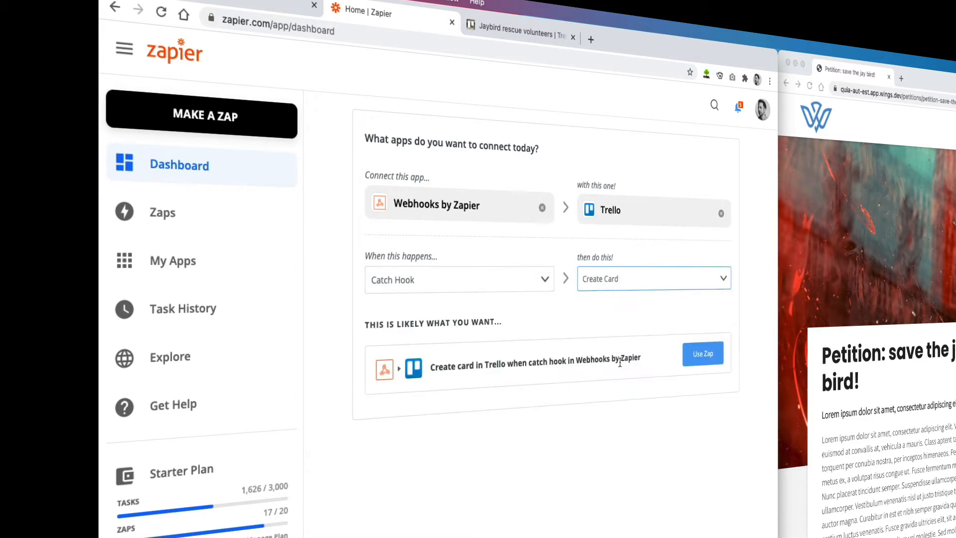
pyautogui.click(702, 356)
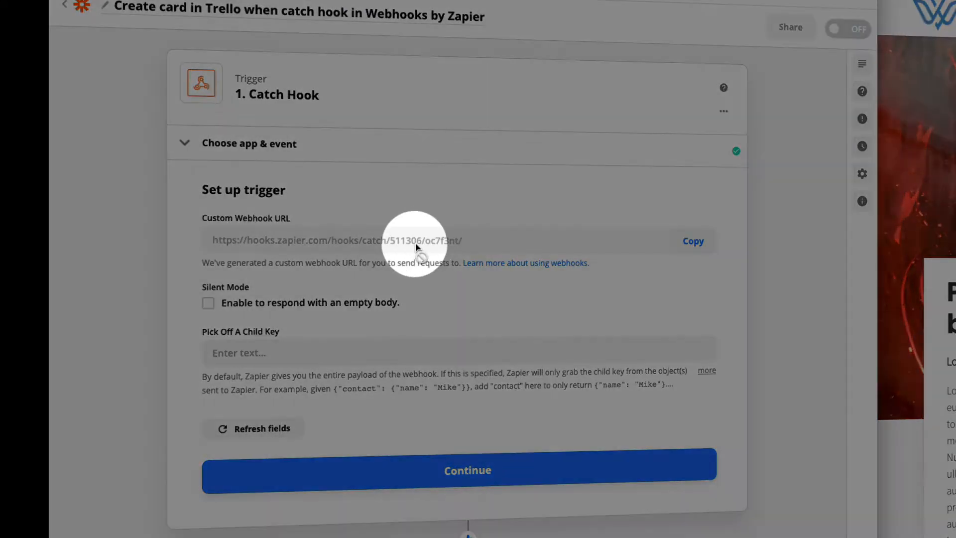
# Step: Copy the Zap's custom webhook URL, then switch to Wings and add a new webhook in the project settings
pyautogui.click(695, 249)
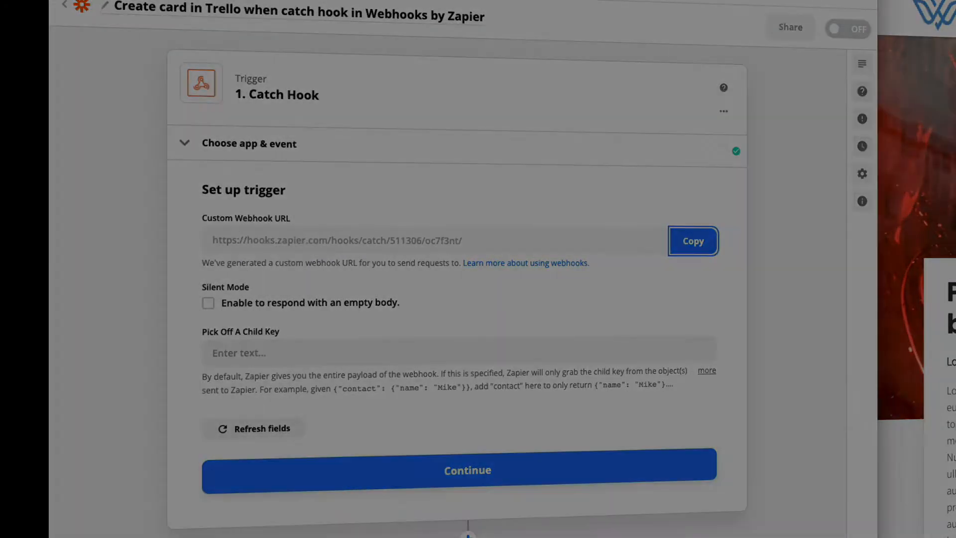
pyautogui.click(235, 37)
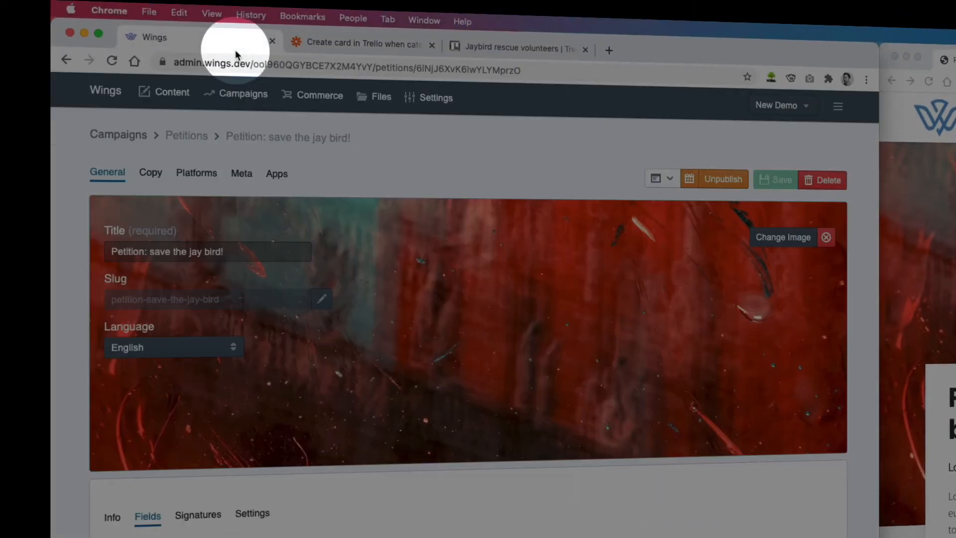
pyautogui.click(433, 98)
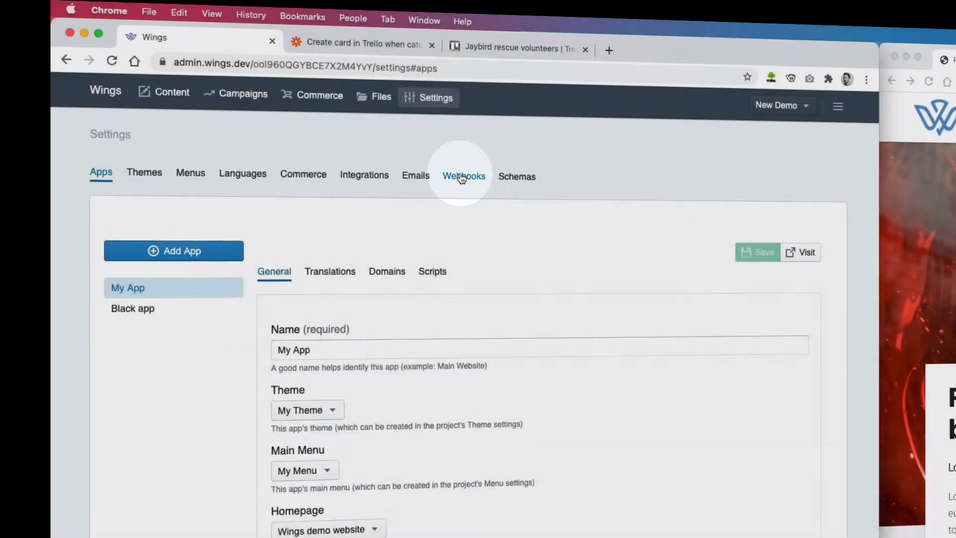
pyautogui.click(463, 176)
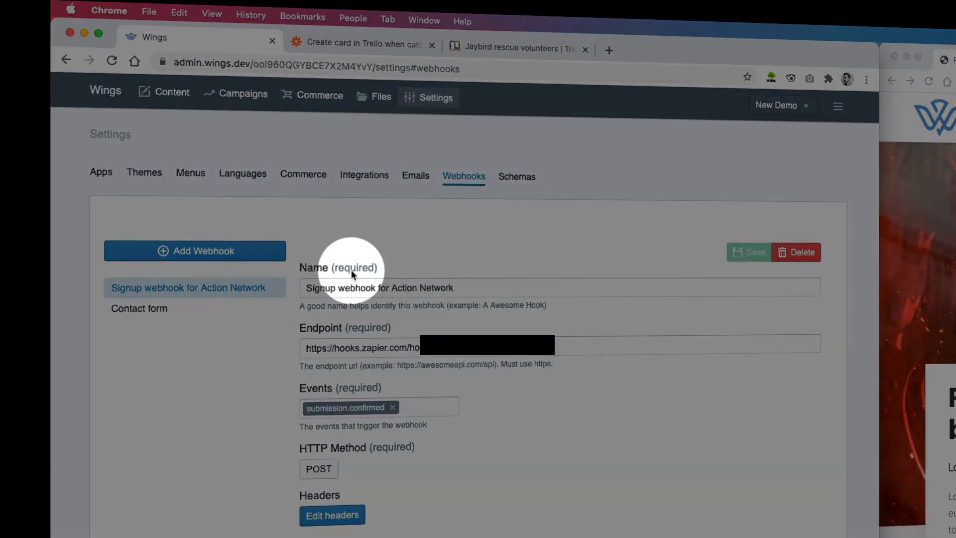
pyautogui.click(224, 261)
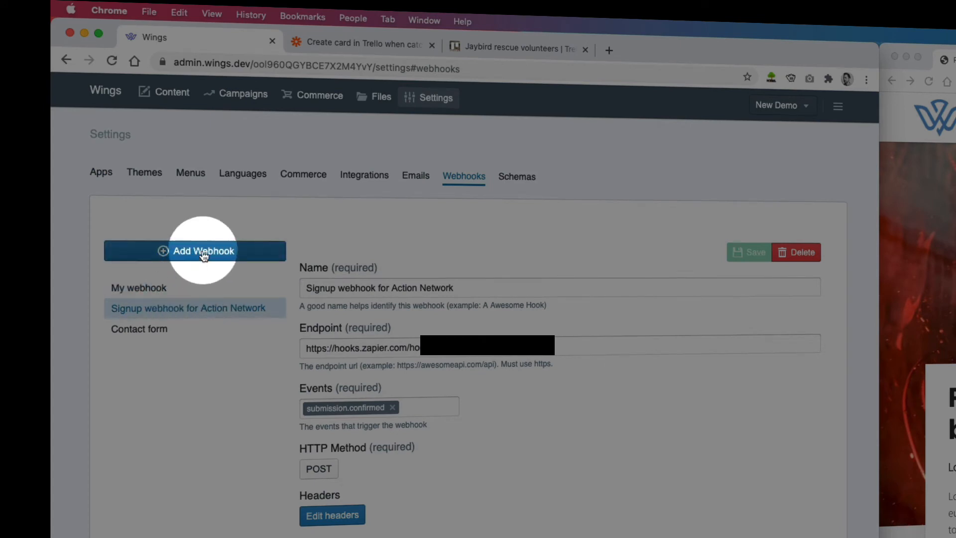
# Step: Name the new webhook "volunteer signup" and set its endpoint to the copied Zapier webhook URL
pyautogui.click(150, 287)
pyautogui.moveTo(365, 287); pyautogui.dragTo(300, 288)
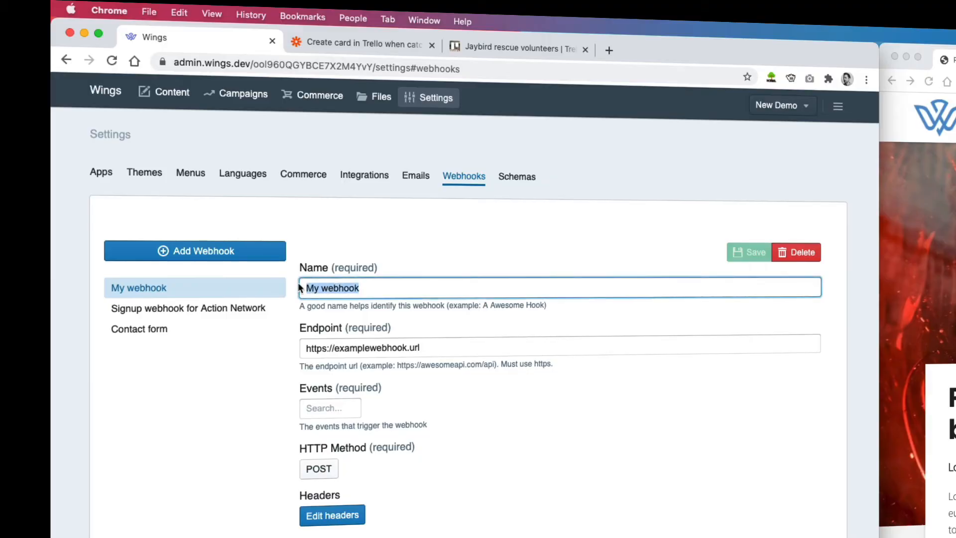
pyautogui.write('volunteer signup')
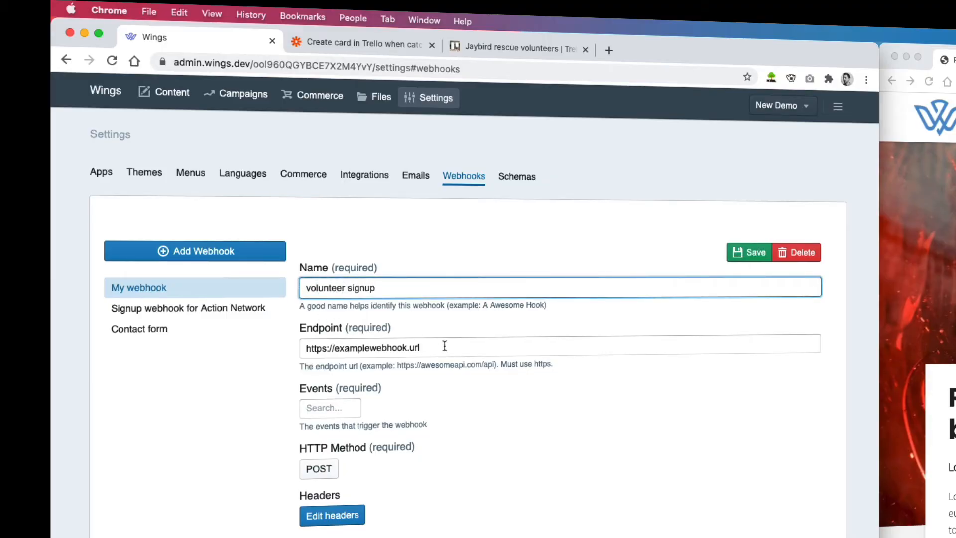
pyautogui.moveTo(443, 344); pyautogui.dragTo(286, 345)
pyautogui.press('super+v')
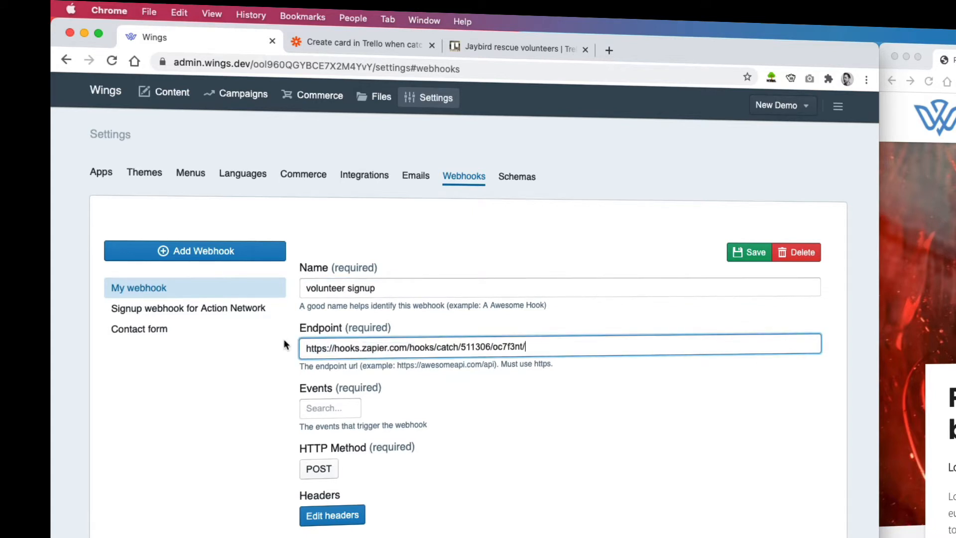
pyautogui.click(270, 366)
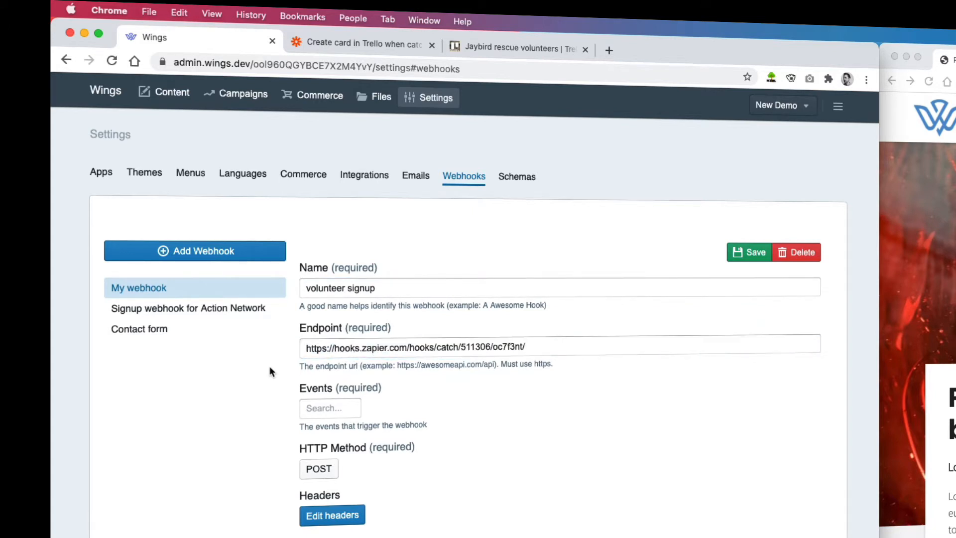
# Step: Set signature.confirmed as the event that triggers the volunteer signup webhook and save it
pyautogui.click(321, 409)
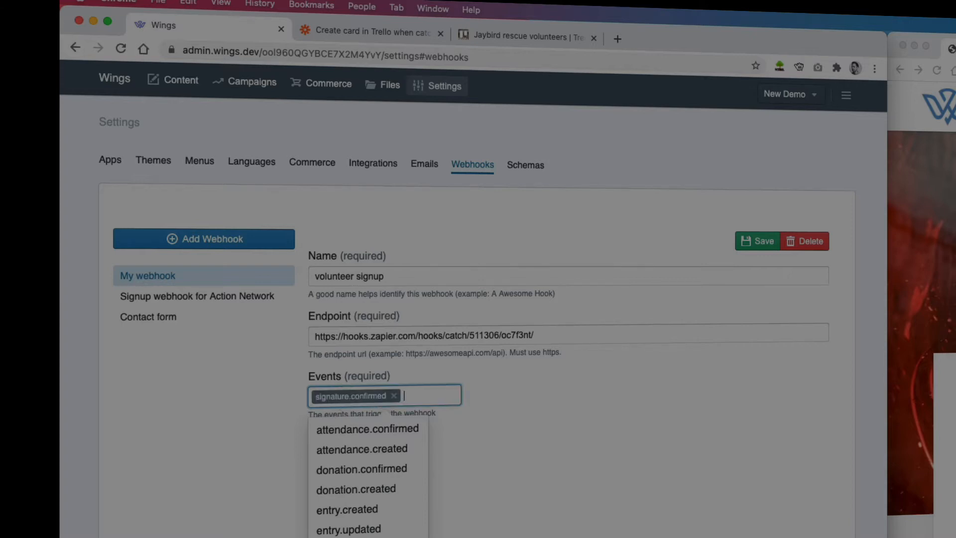
pyautogui.click(515, 438)
pyautogui.click(747, 241)
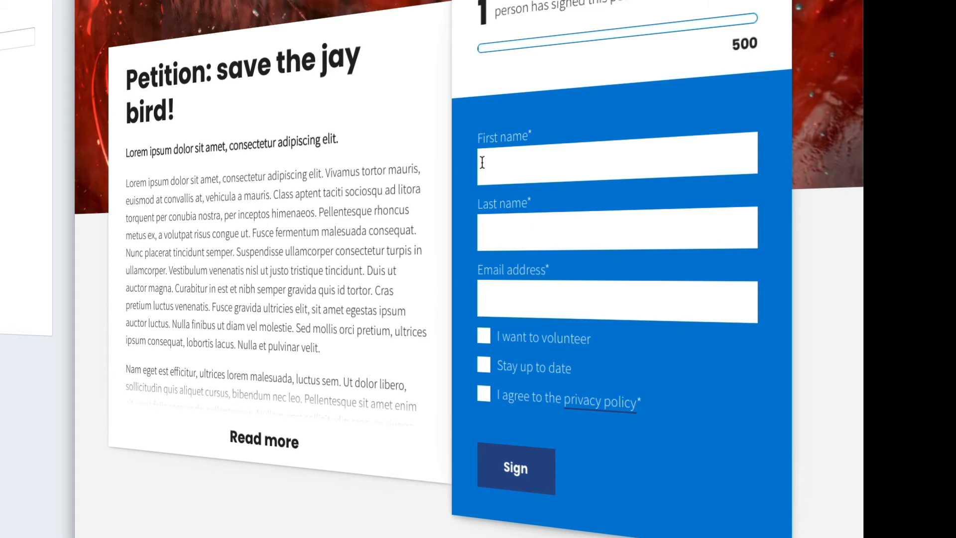
# Step: Sign the public petition with a first name, last name and e-mail address, opting to volunteer and agreeing to the privacy policy
pyautogui.click(507, 158)
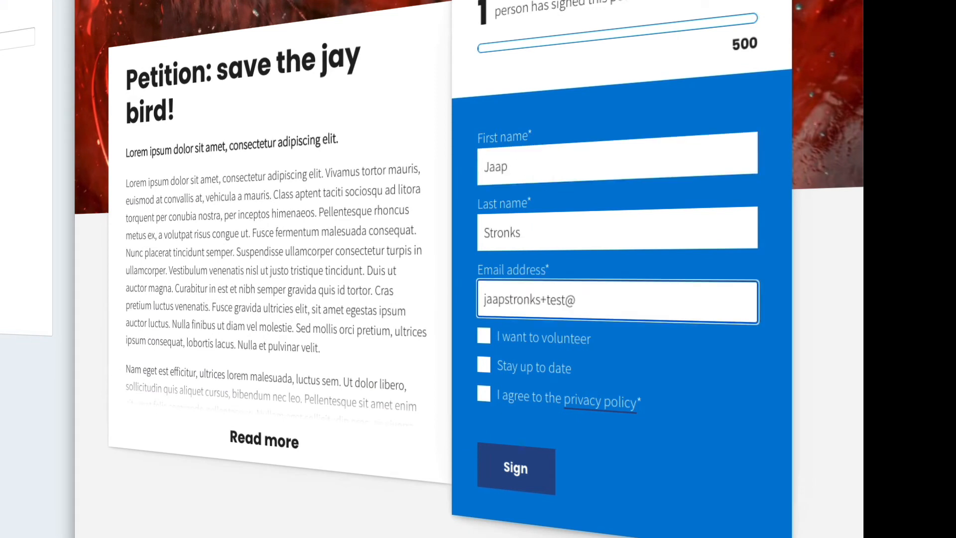
pyautogui.write('gmail.com')
pyautogui.click(485, 335)
pyautogui.click(485, 396)
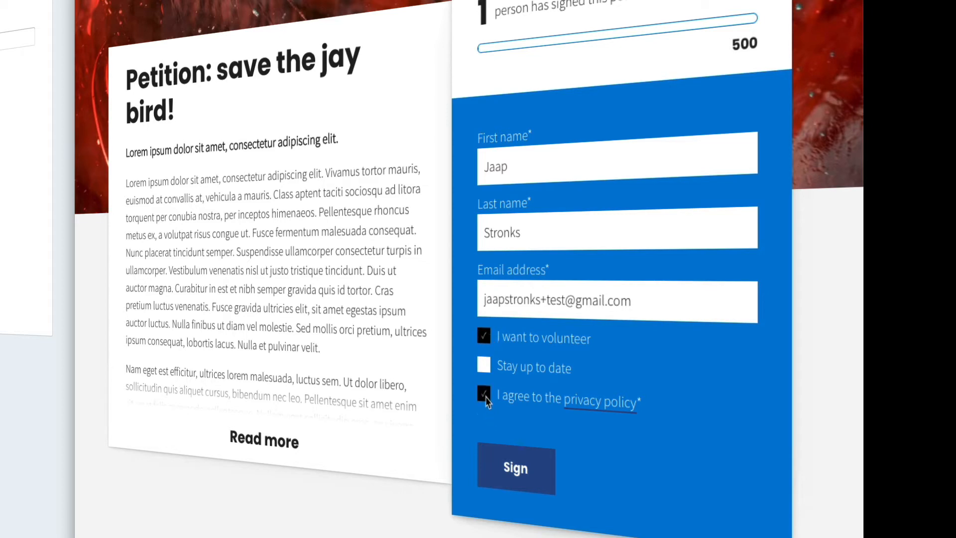
pyautogui.click(515, 490)
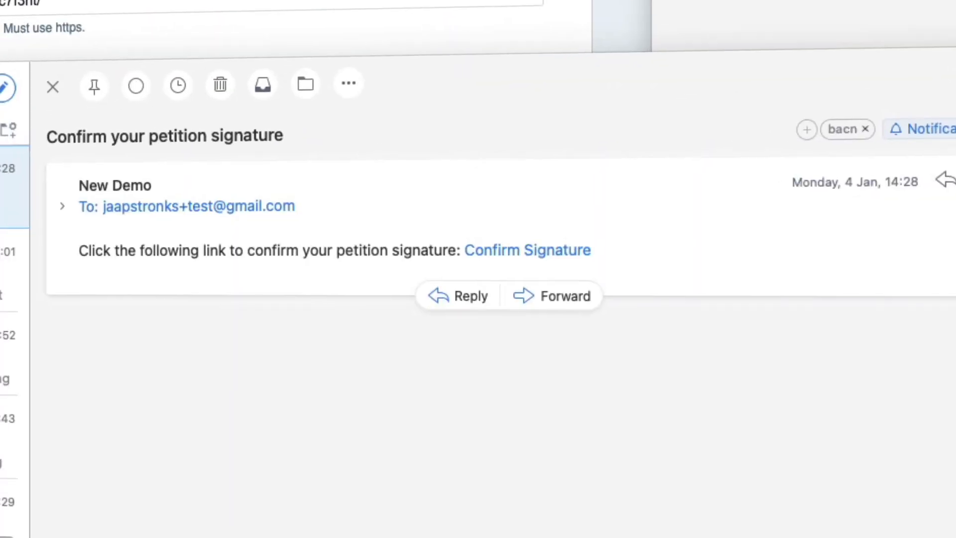
# Step: Confirm the petition signature through the link in the confirmation e-mail
pyautogui.click(515, 253)
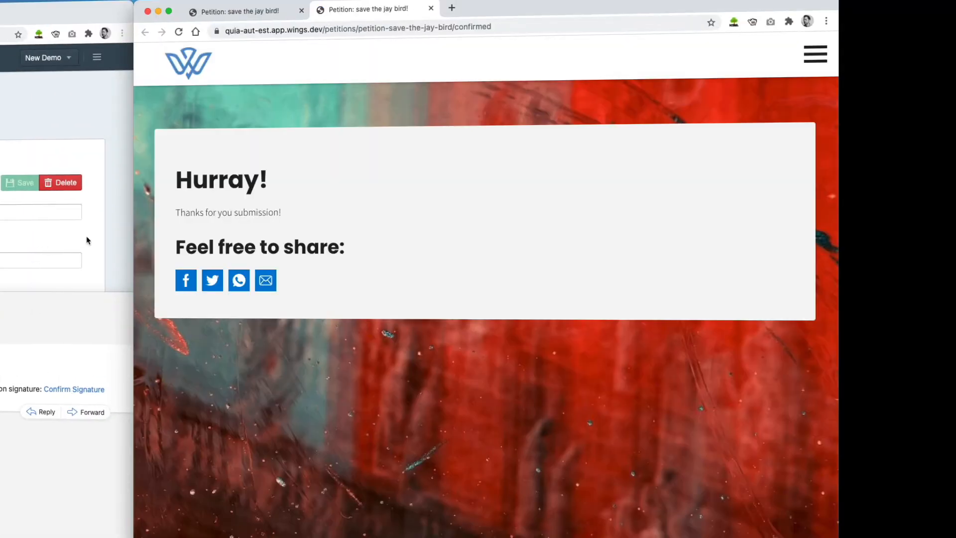
pyautogui.click(87, 240)
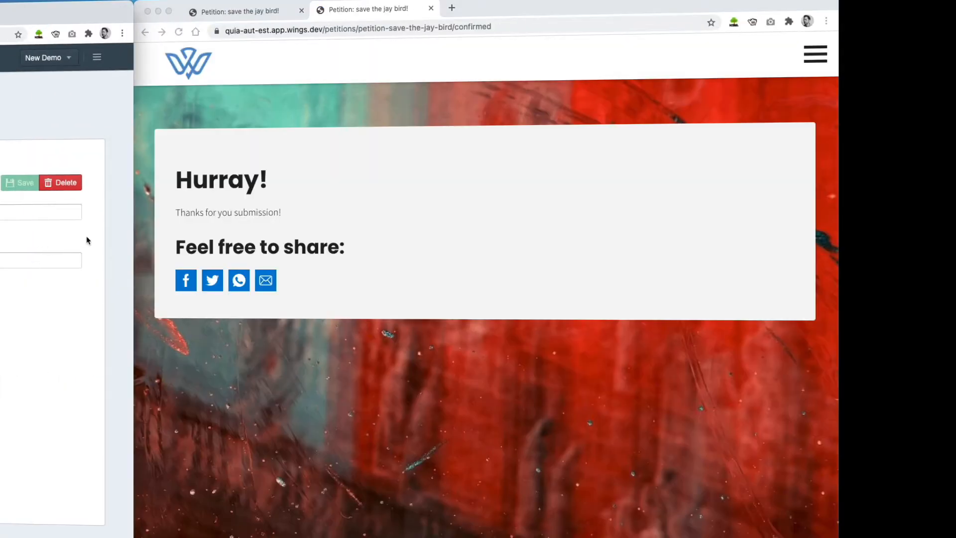
pyautogui.click(261, 220)
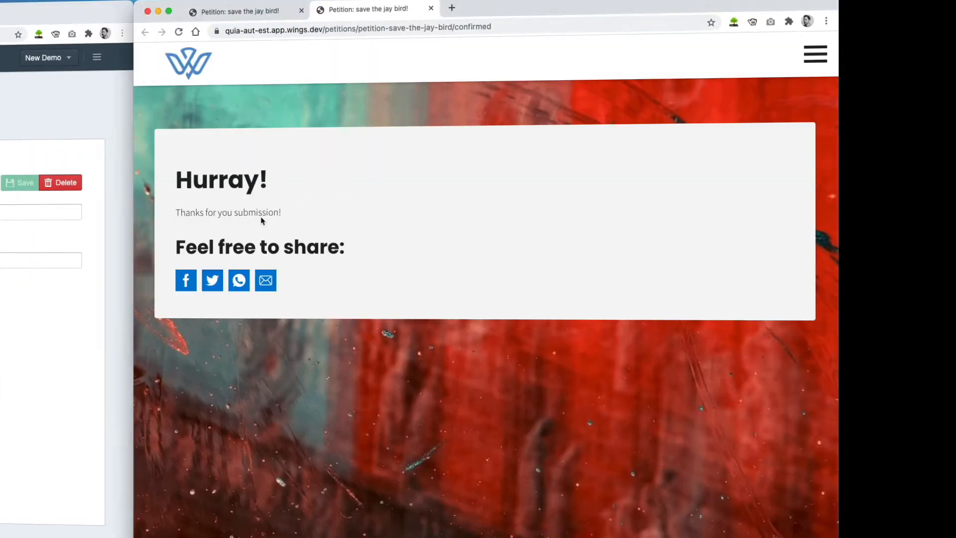
# Step: Return to the Zap in Zapier, complete the Catch Hook trigger setup and test the trigger
pyautogui.click(303, 183)
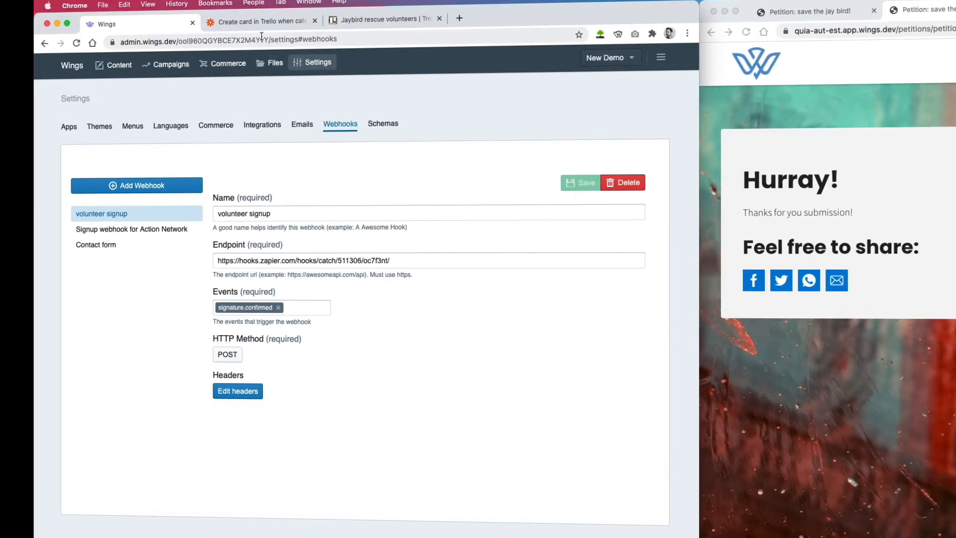
pyautogui.click(249, 26)
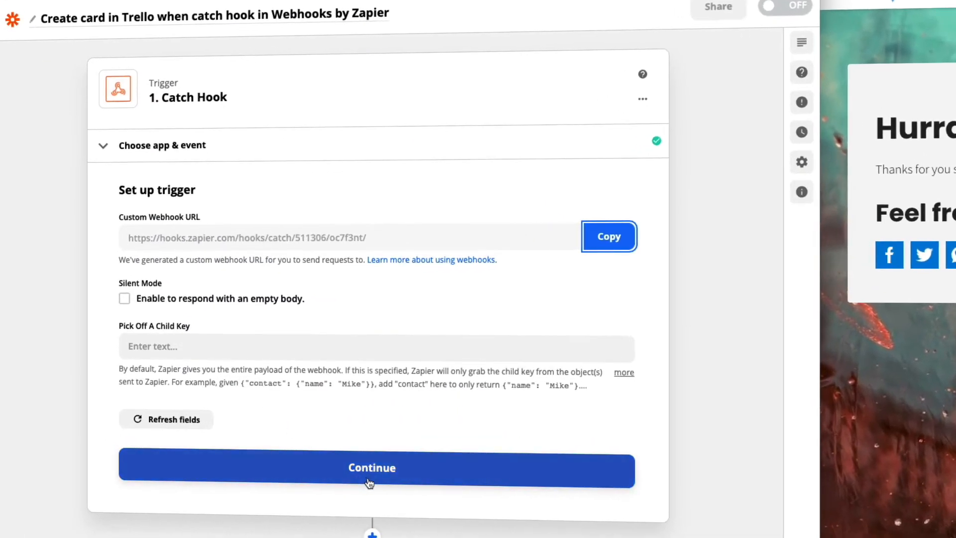
pyautogui.click(369, 470)
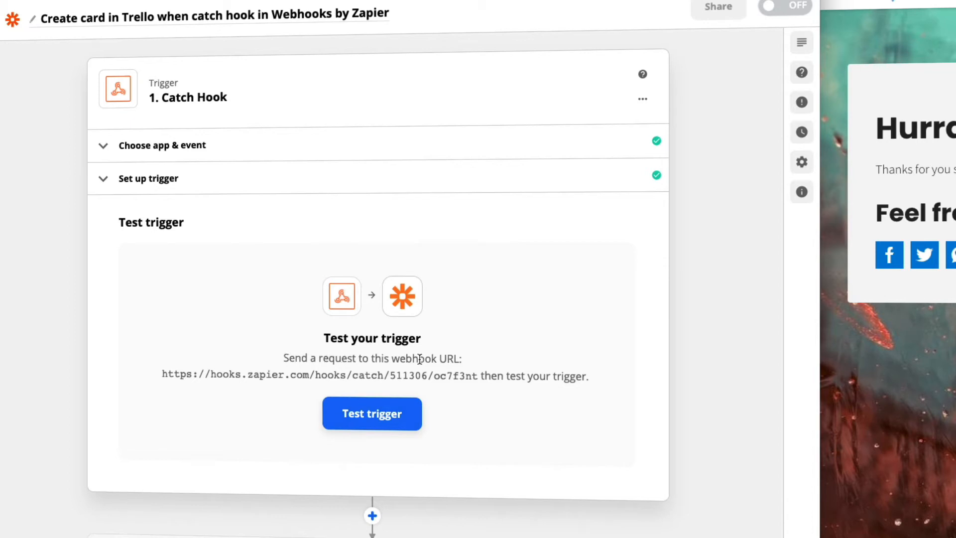
pyautogui.moveTo(289, 358); pyautogui.dragTo(418, 351)
pyautogui.click(351, 387)
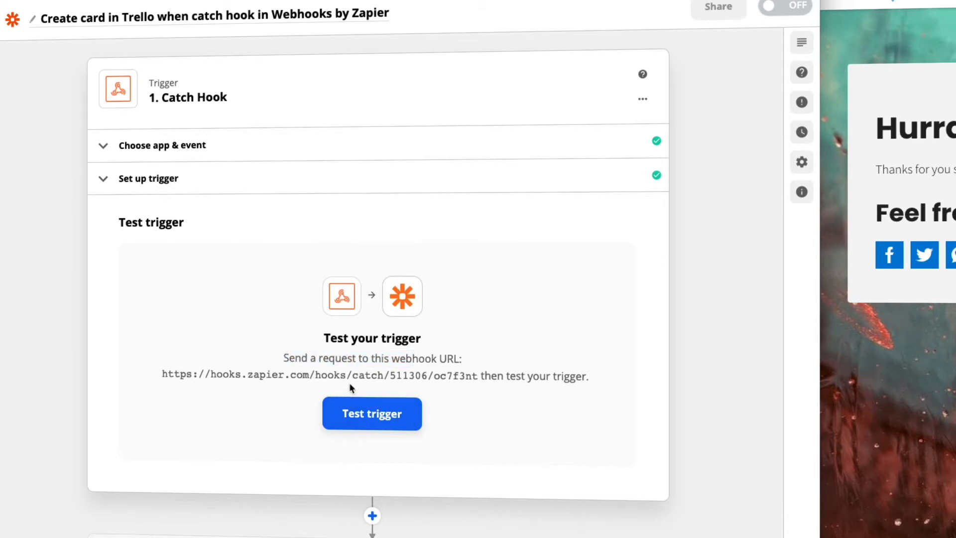
pyautogui.click(366, 419)
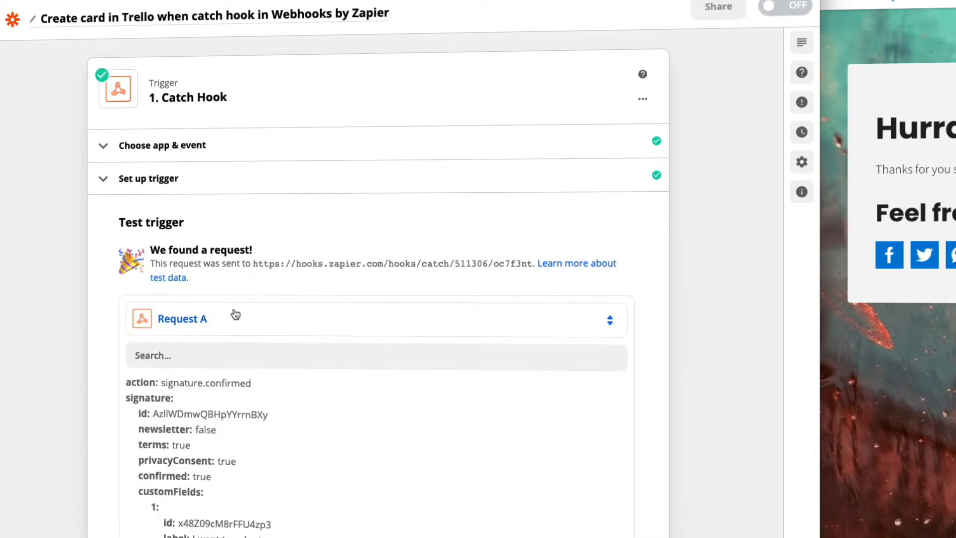
# Step: Insert a Filter by Zapier step between the Catch Hook trigger and the Create Card in Trello action
pyautogui.scroll(-6, 232, 456)
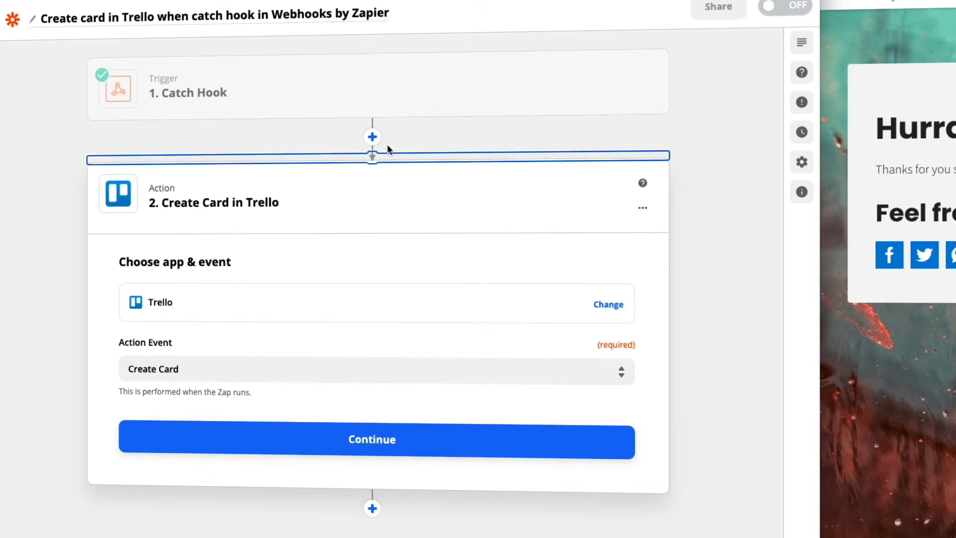
pyautogui.click(372, 137)
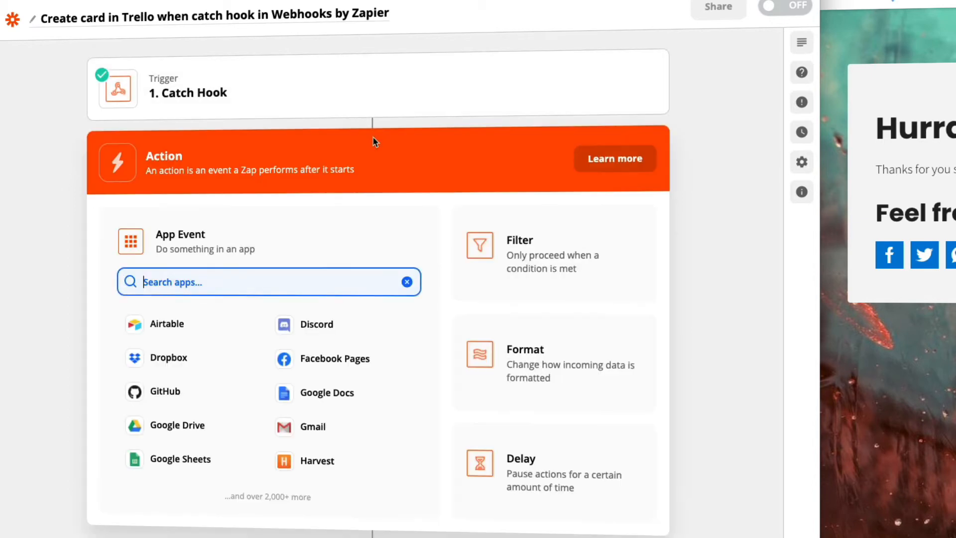
pyautogui.write('filter')
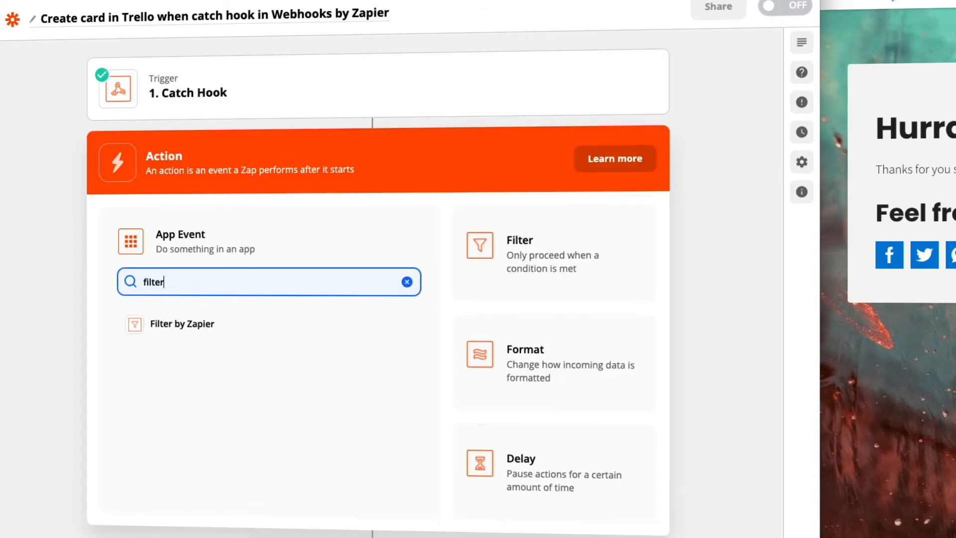
pyautogui.click(174, 329)
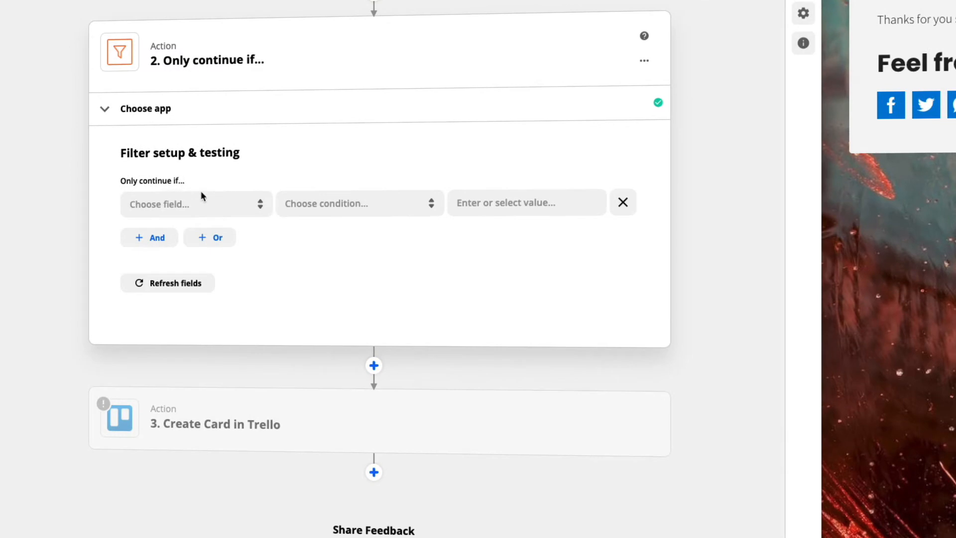
# Step: Choose Signature Custom Fields Value from the full list of Catch Hook data as the filter's field
pyautogui.click(227, 204)
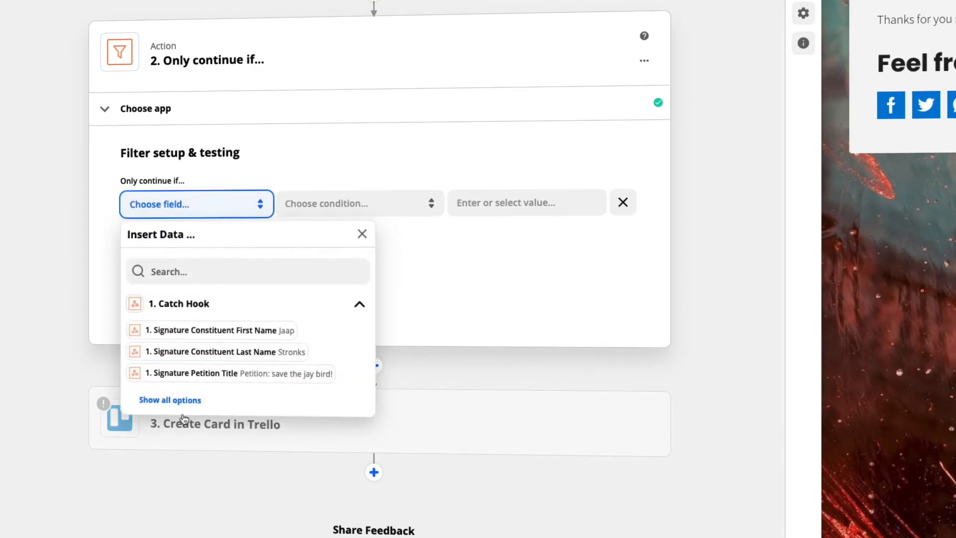
pyautogui.click(170, 400)
pyautogui.scroll(-4, 261, 402)
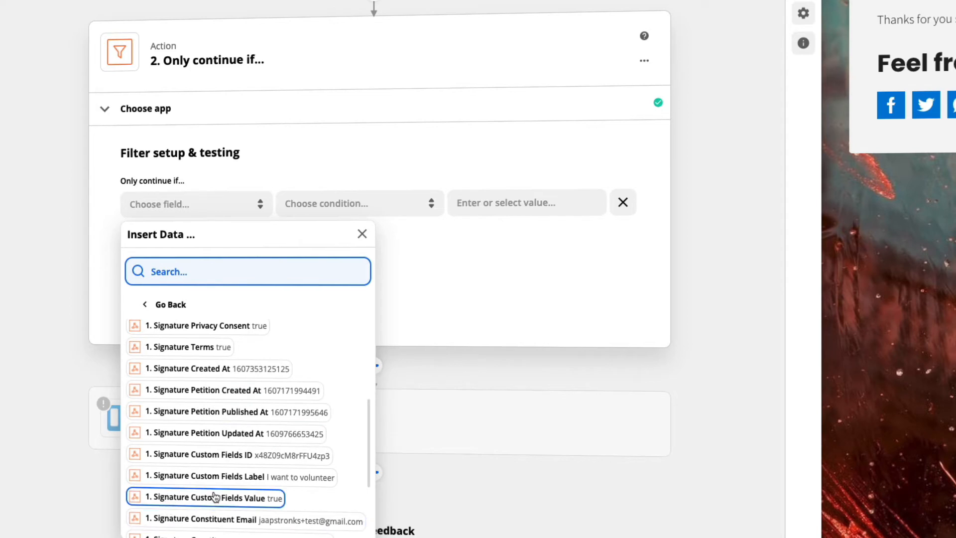
pyautogui.click(253, 498)
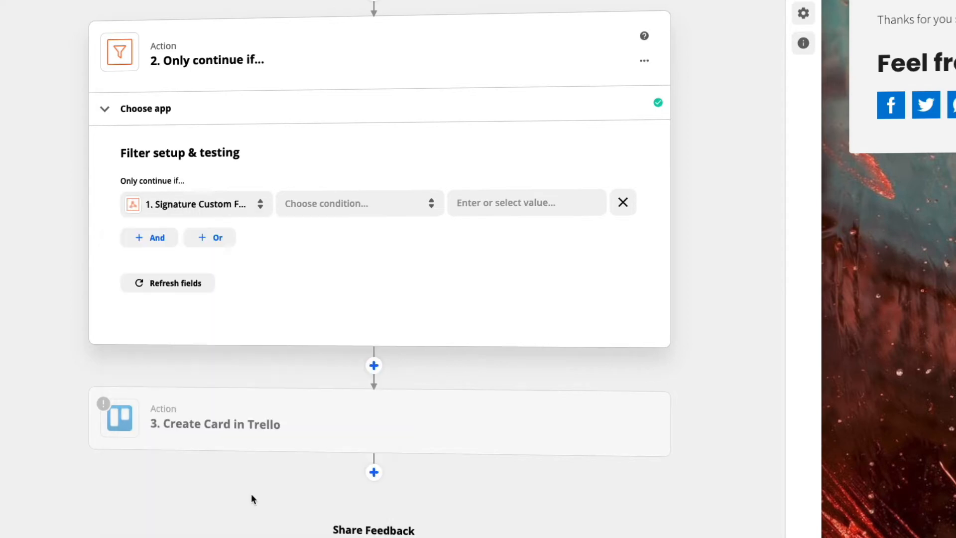
# Step: Set the filter condition to (Text) Contains with the value true, then test the filter and close its step
pyautogui.click(324, 204)
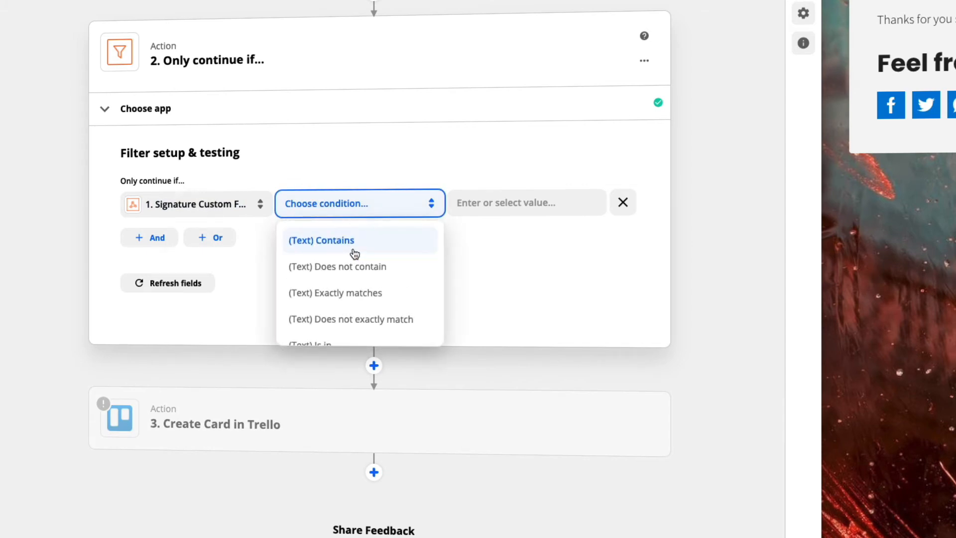
pyautogui.scroll(-3, 355, 255)
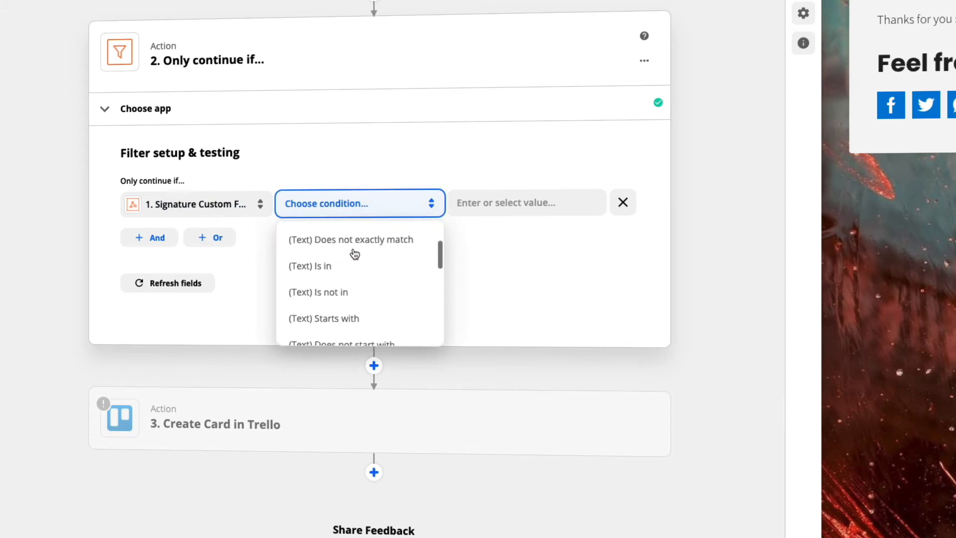
pyautogui.scroll(3, 355, 254)
pyautogui.scroll(-2, 355, 254)
pyautogui.scroll(2, 354, 254)
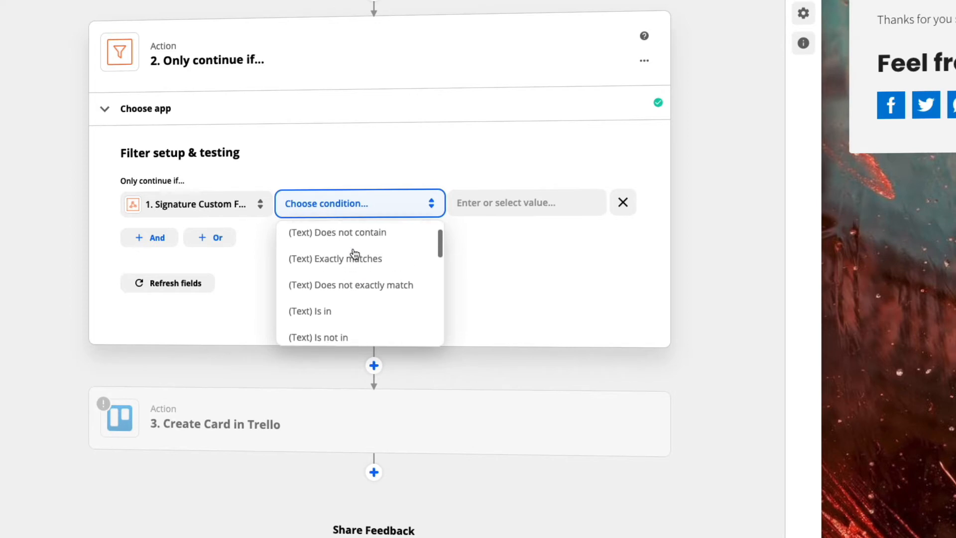
pyautogui.click(341, 236)
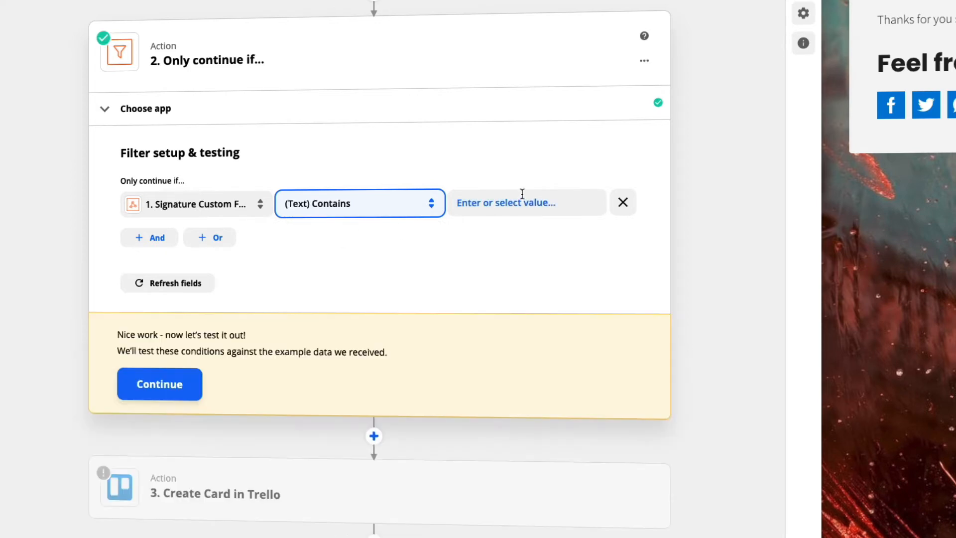
pyautogui.click(514, 200)
pyautogui.write('true')
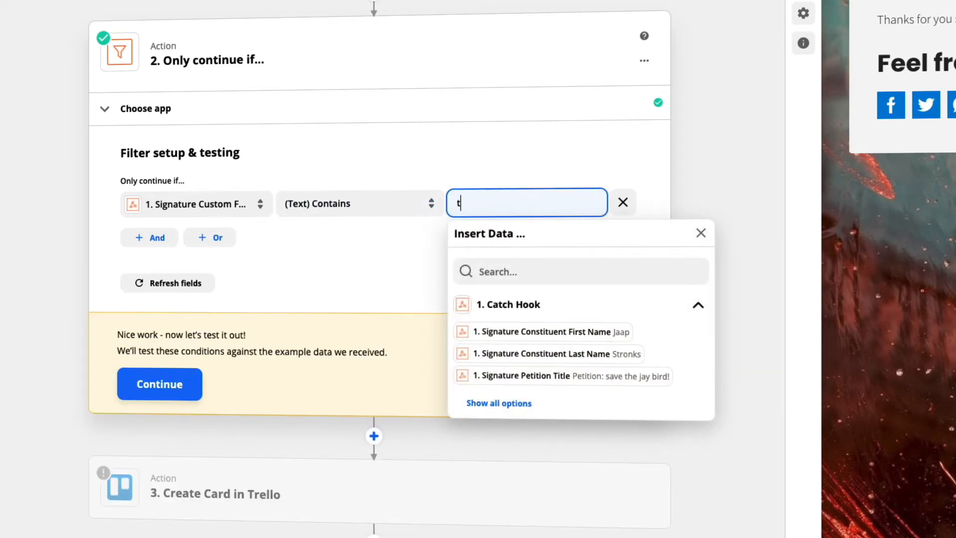
pyautogui.click(413, 268)
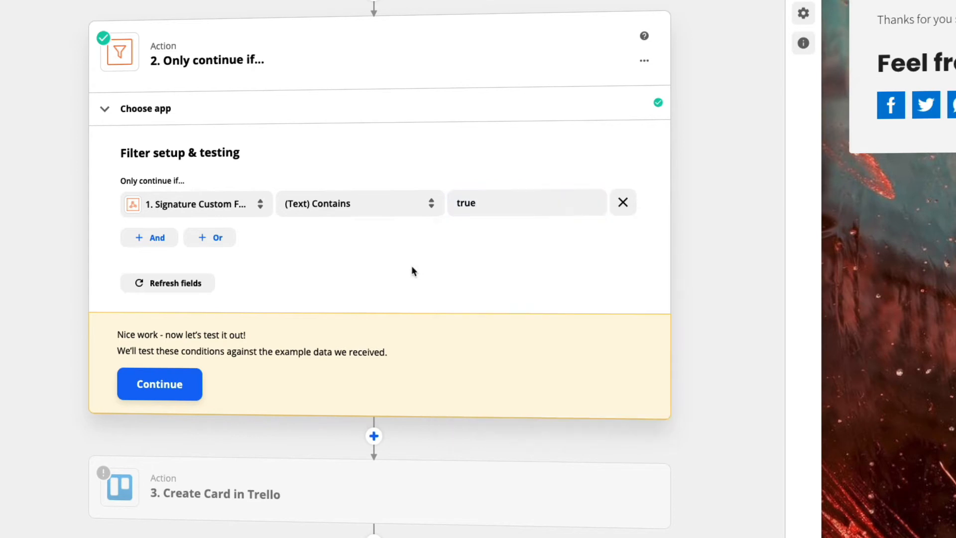
pyautogui.click(160, 384)
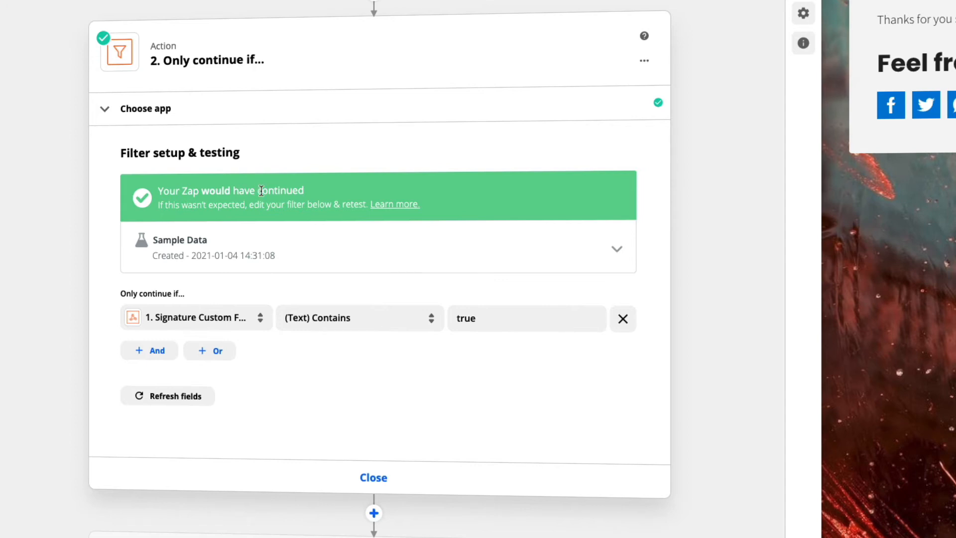
pyautogui.click(373, 478)
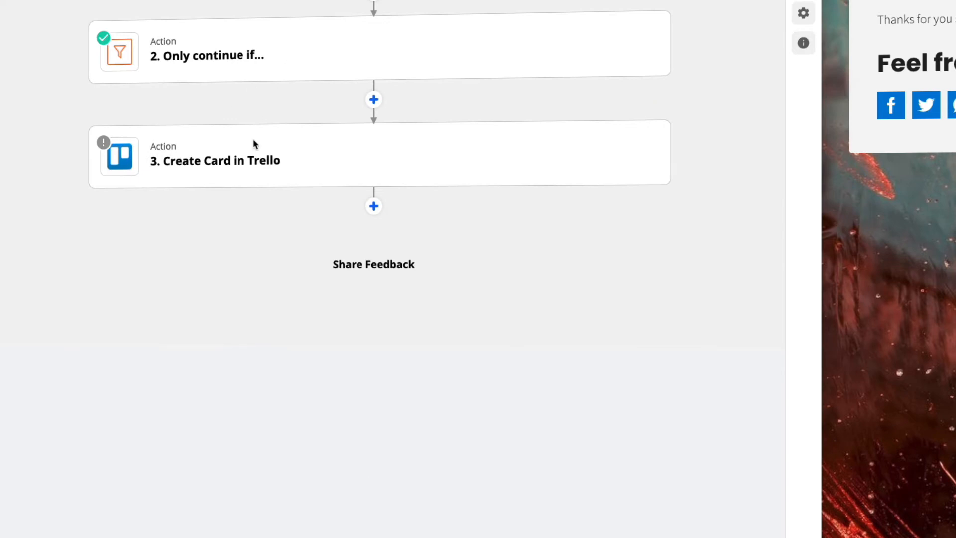
# Step: Open the Create Card in Trello action, choose the already connected Trello account and continue to the action setup
pyautogui.moveTo(215, 177)
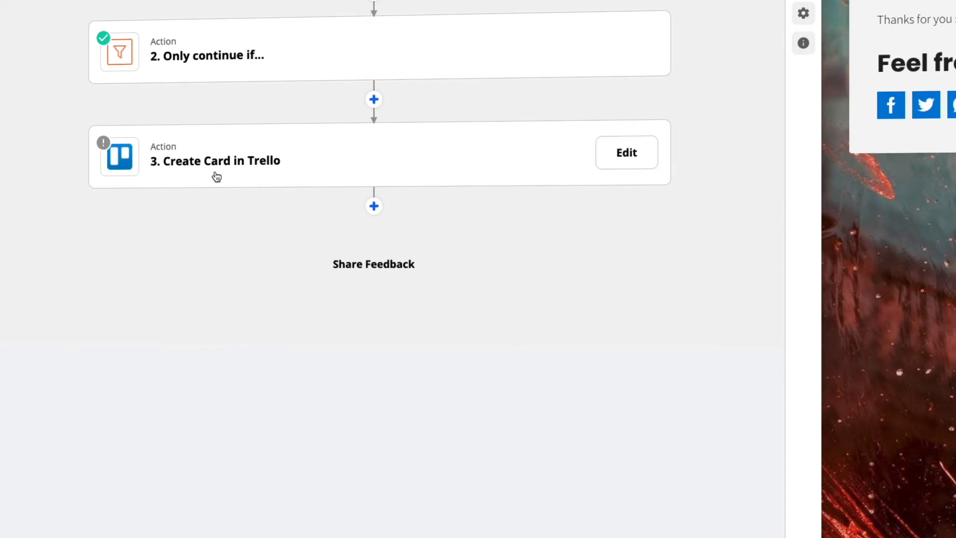
pyautogui.click(284, 167)
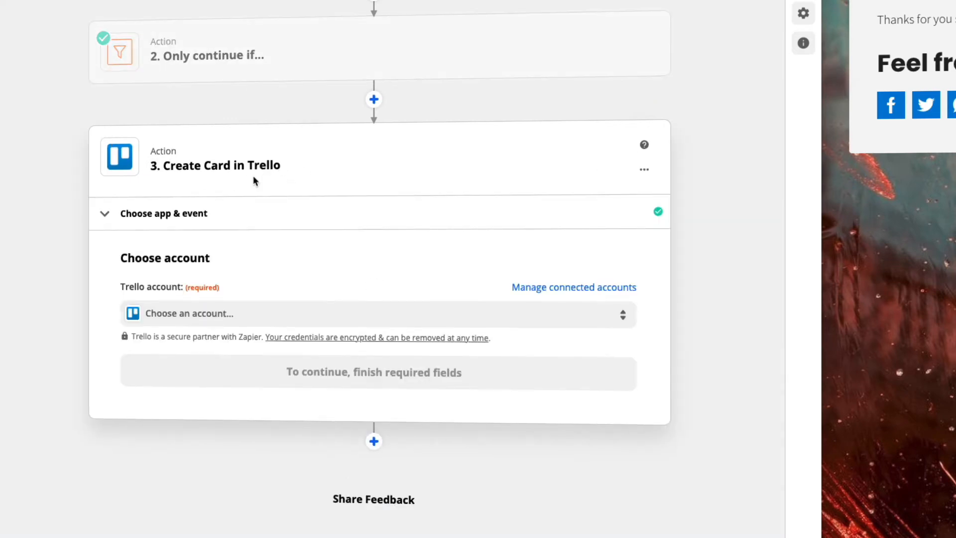
pyautogui.click(216, 315)
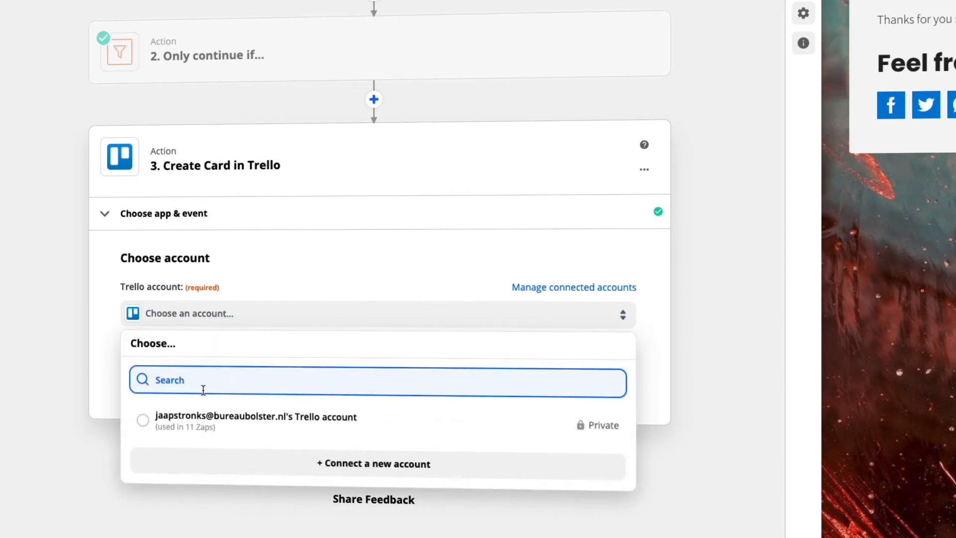
pyautogui.click(194, 419)
pyautogui.click(348, 372)
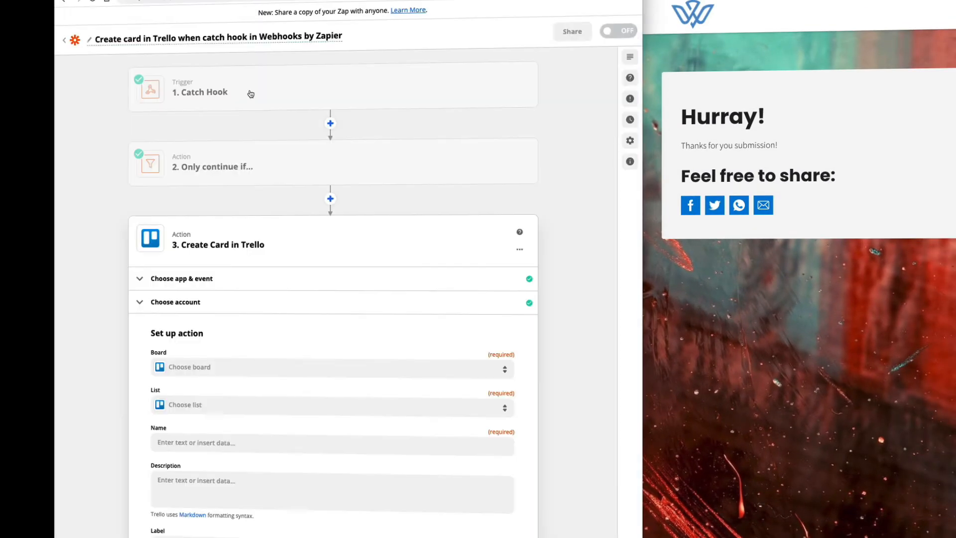
# Step: Set the card's board to Jaybird rescue volunteers and its list to incoming
pyautogui.click(182, 367)
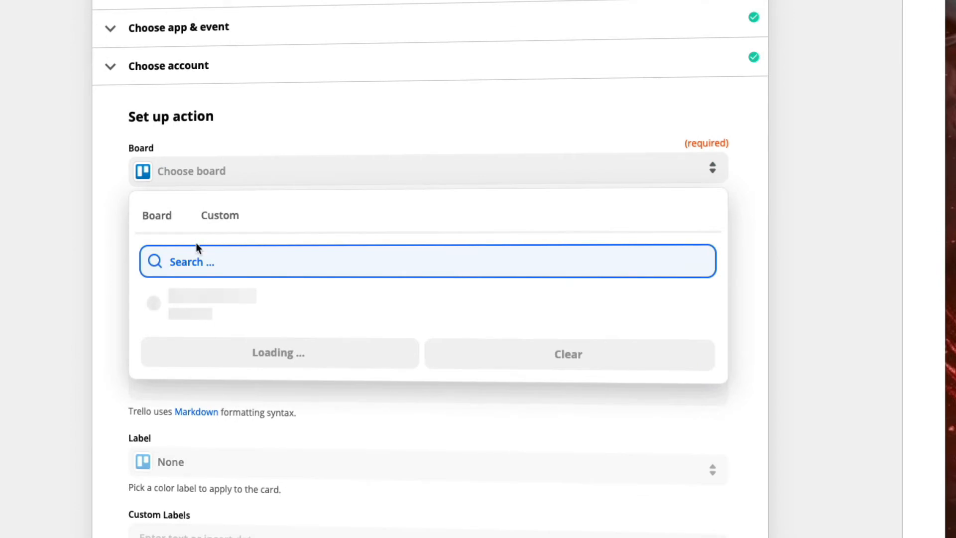
pyautogui.write('jayb')
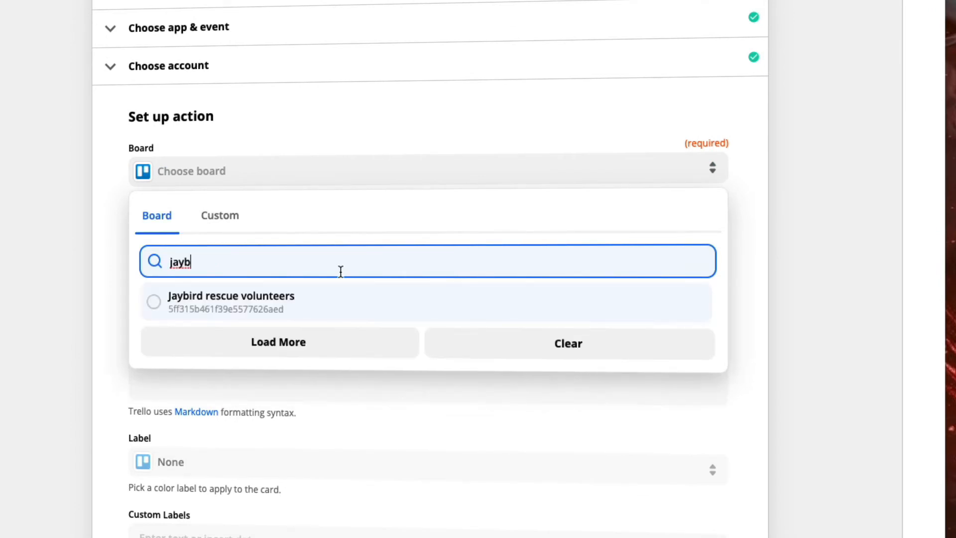
pyautogui.click(284, 301)
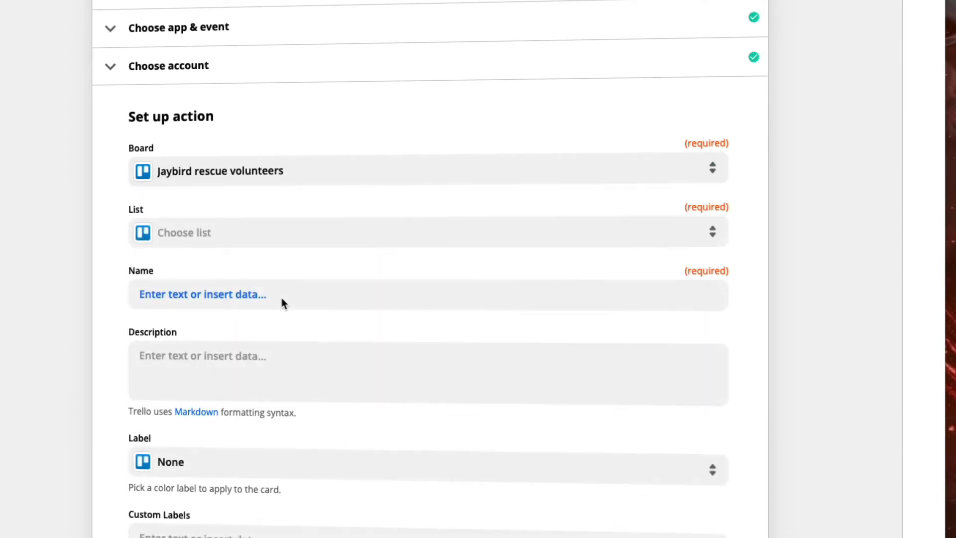
pyautogui.click(205, 234)
pyautogui.click(202, 369)
# Step: Build the card's name from the Catch Hook fields Signature Constituent First Name and Signature Constituent Last Name
pyautogui.click(186, 294)
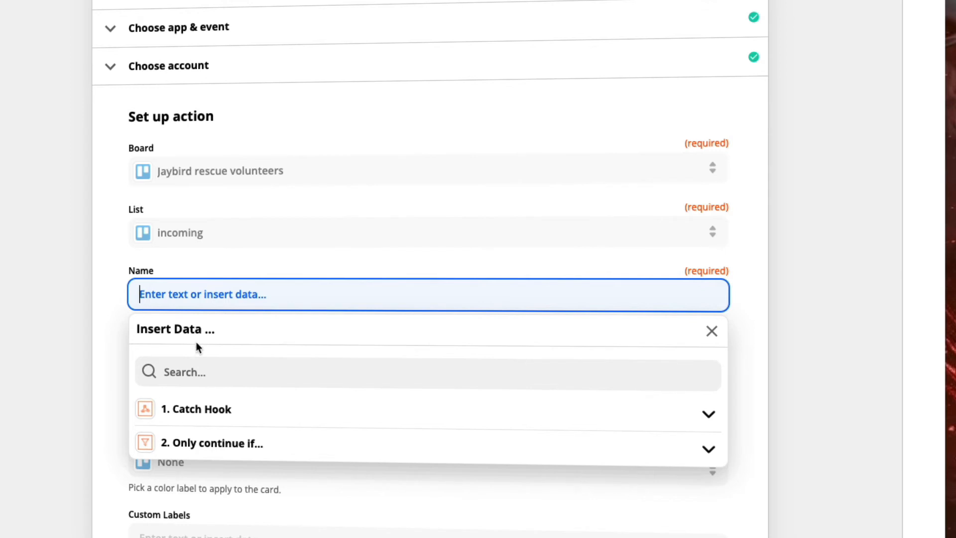
pyautogui.click(207, 409)
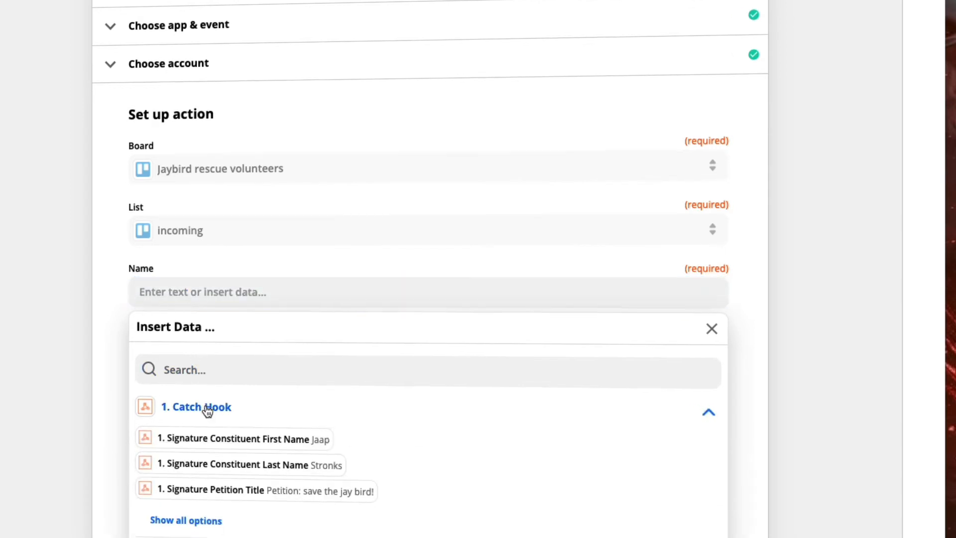
pyautogui.scroll(-3, 199, 409)
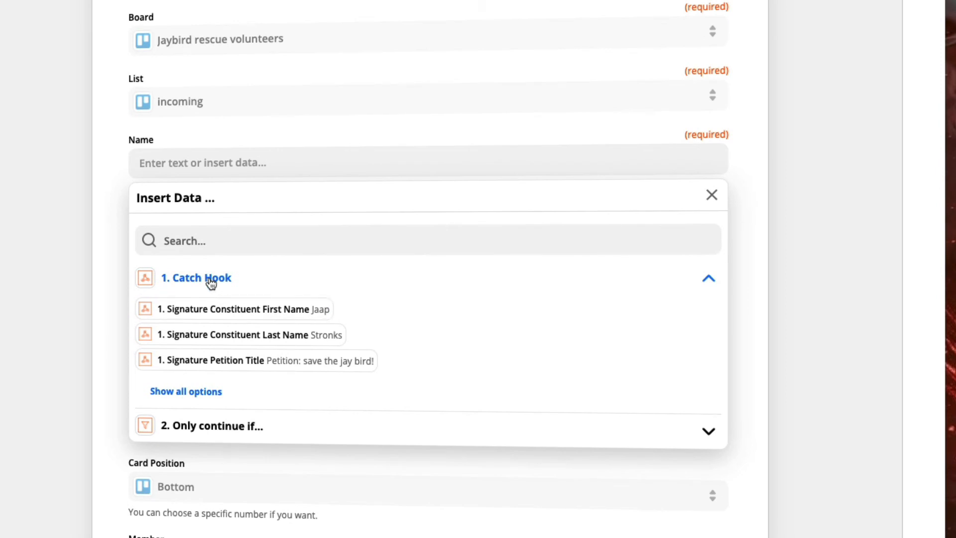
pyautogui.click(301, 316)
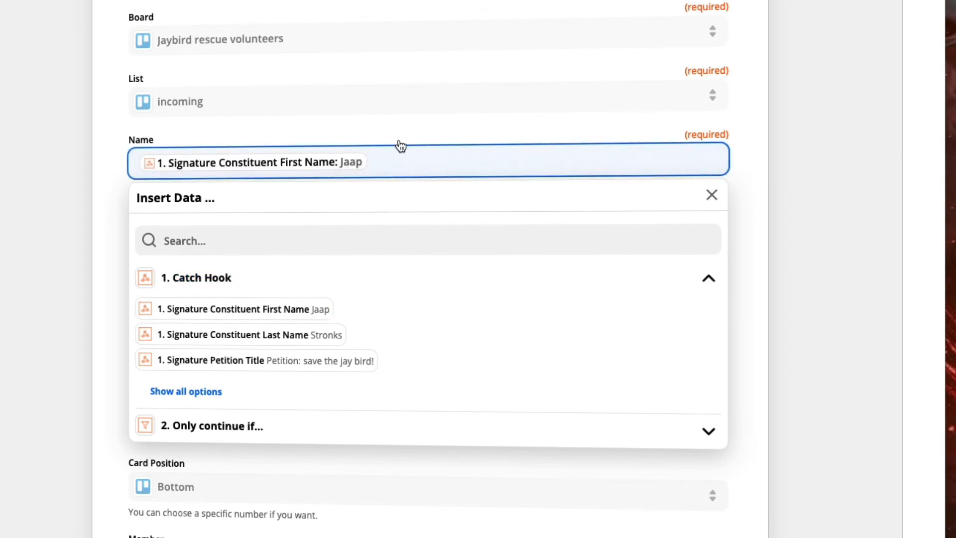
pyautogui.click(296, 334)
pyautogui.click(365, 128)
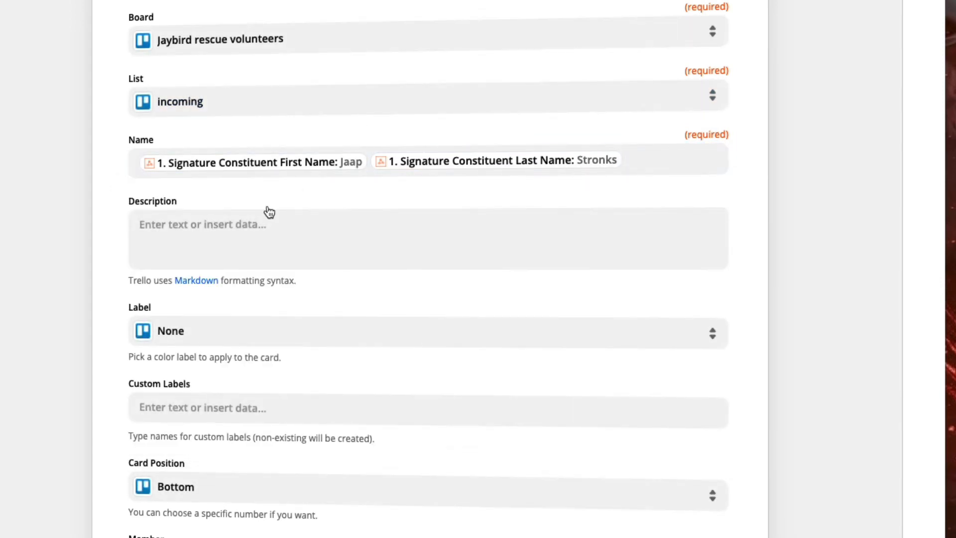
# Step: Start the card description with "A new volunteer:", followed by an empty line and a line beginning with "-"
pyautogui.click(229, 238)
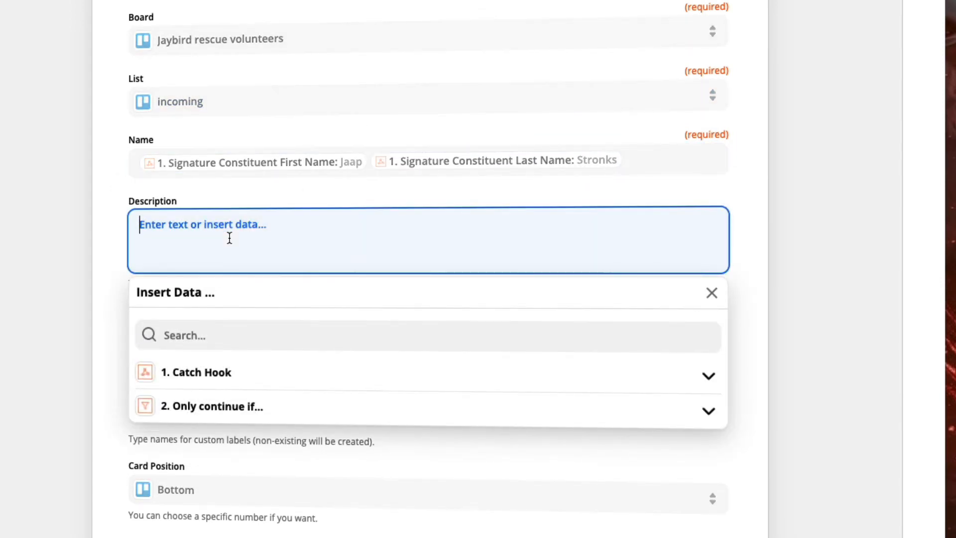
pyautogui.write('A new volunteer')
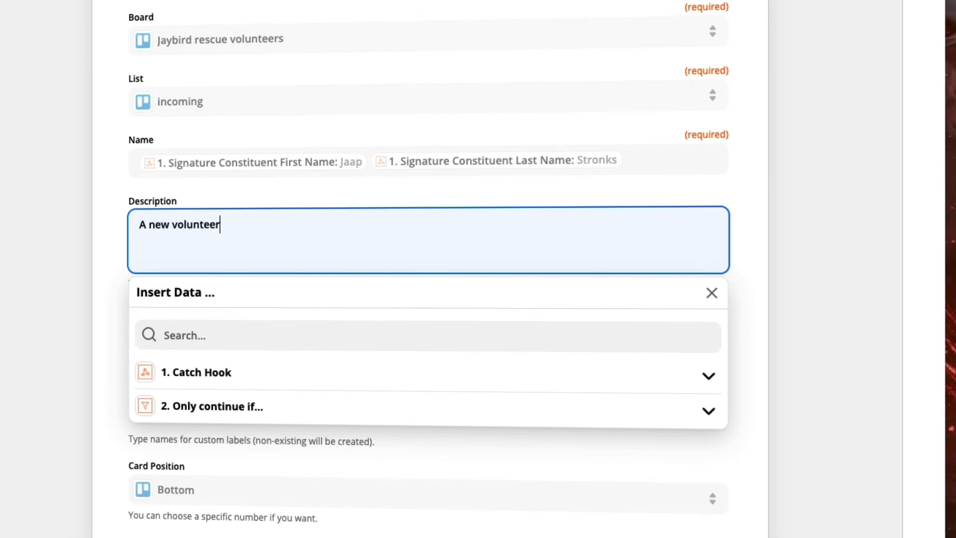
pyautogui.write(':')
pyautogui.press('Return')
pyautogui.write('=-')
pyautogui.press('BackSpace')
pyautogui.press('BackSpace')
pyautogui.press('Return')
pyautogui.write('-')
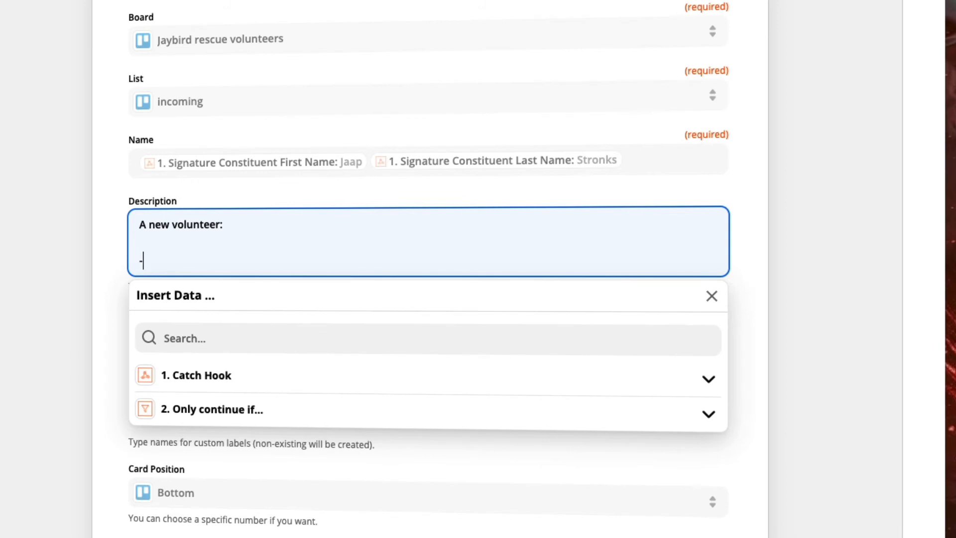
# Step: Insert the constituent's First Name and Last Name fields after the dash in the description and start a new line
pyautogui.click(206, 374)
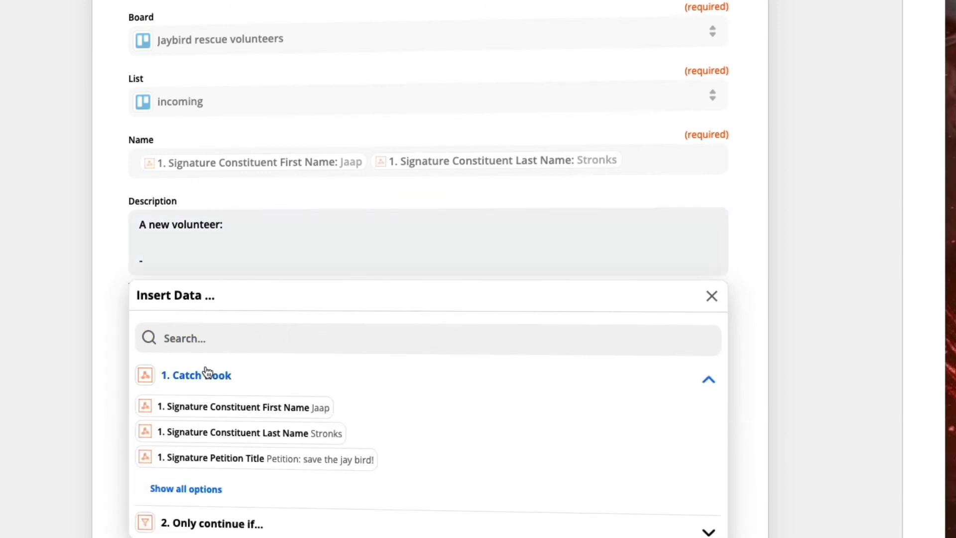
pyautogui.click(246, 382)
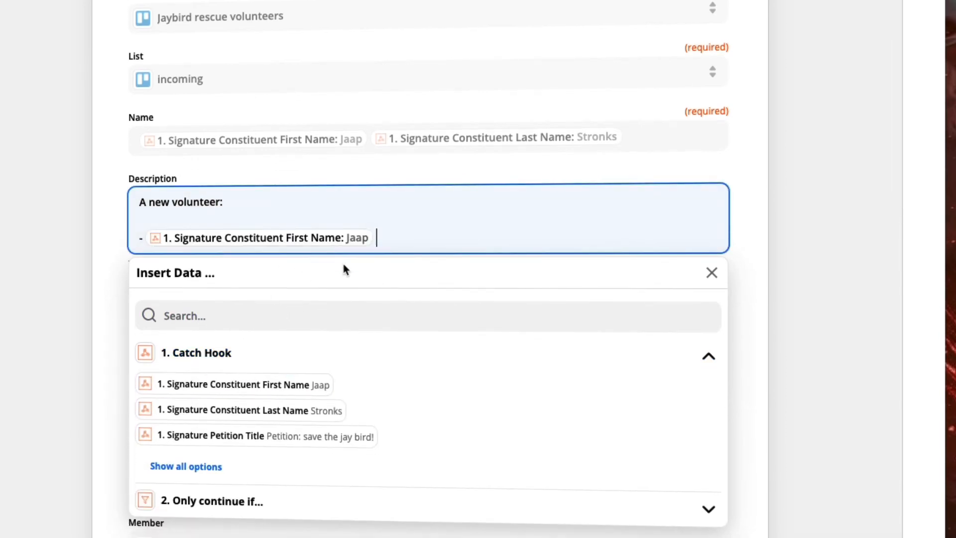
pyautogui.click(276, 409)
pyautogui.press('Return')
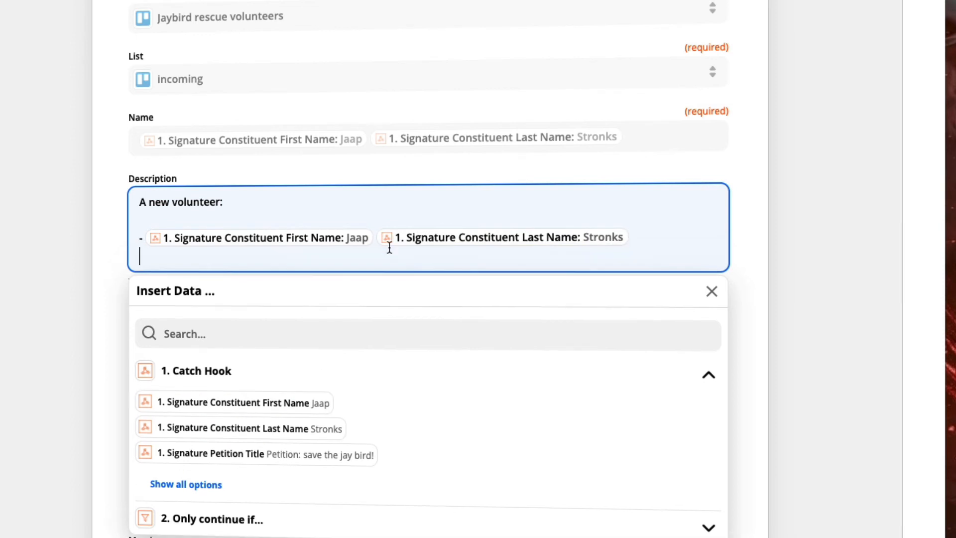
# Step: Add a "- email:" line to the card description, followed by the Catch Hook field Signature Constituent Email
pyautogui.write('- email:')
pyautogui.click(203, 484)
pyautogui.scroll(-5, 253, 457)
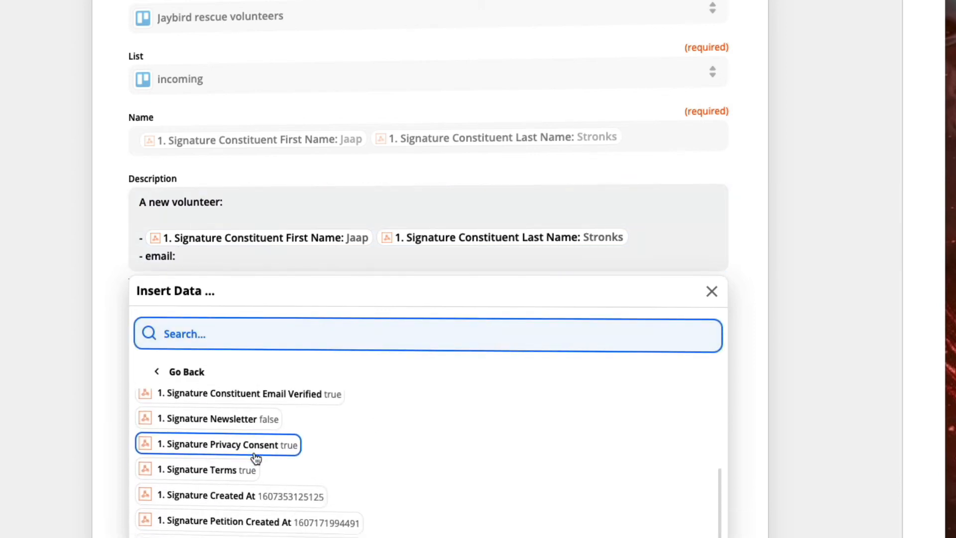
pyautogui.scroll(5, 255, 457)
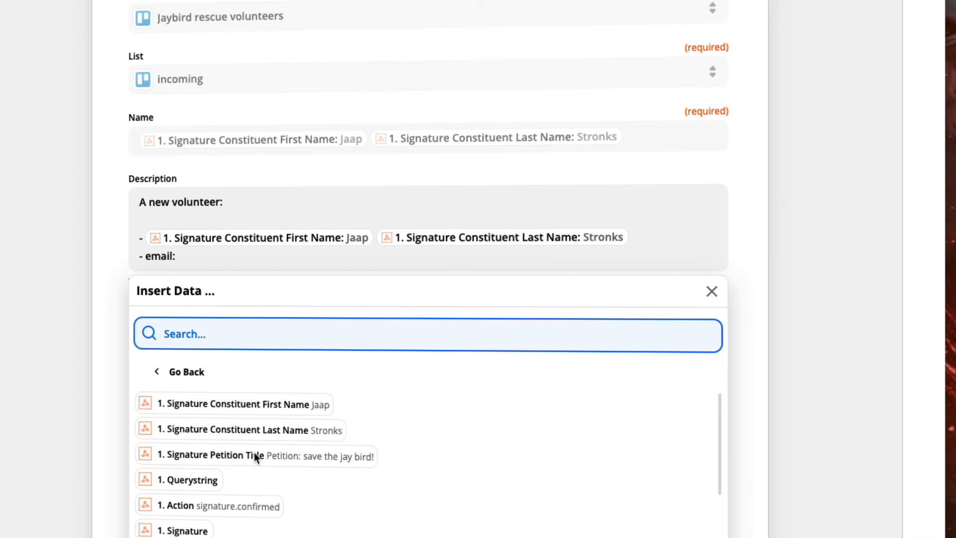
pyautogui.scroll(-2, 255, 456)
pyautogui.scroll(-7, 254, 457)
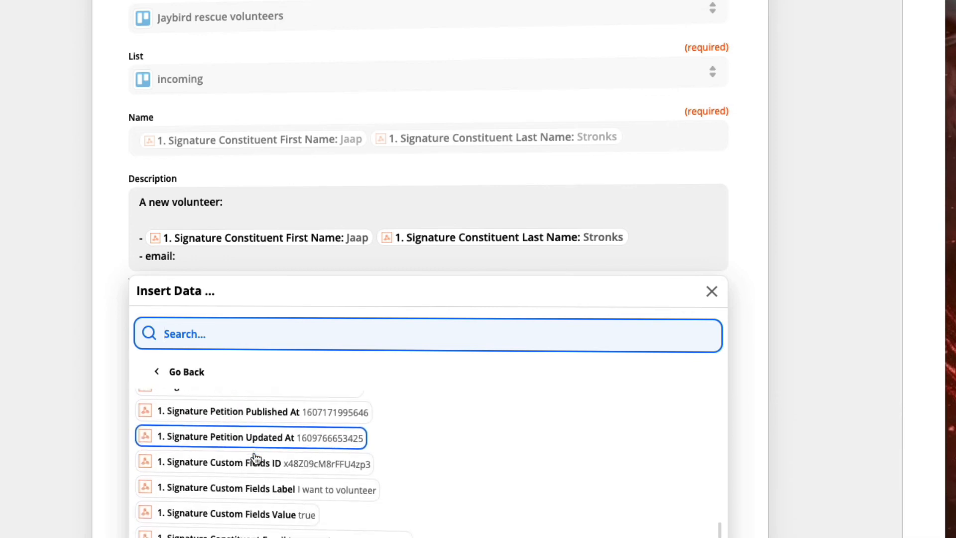
pyautogui.click(300, 486)
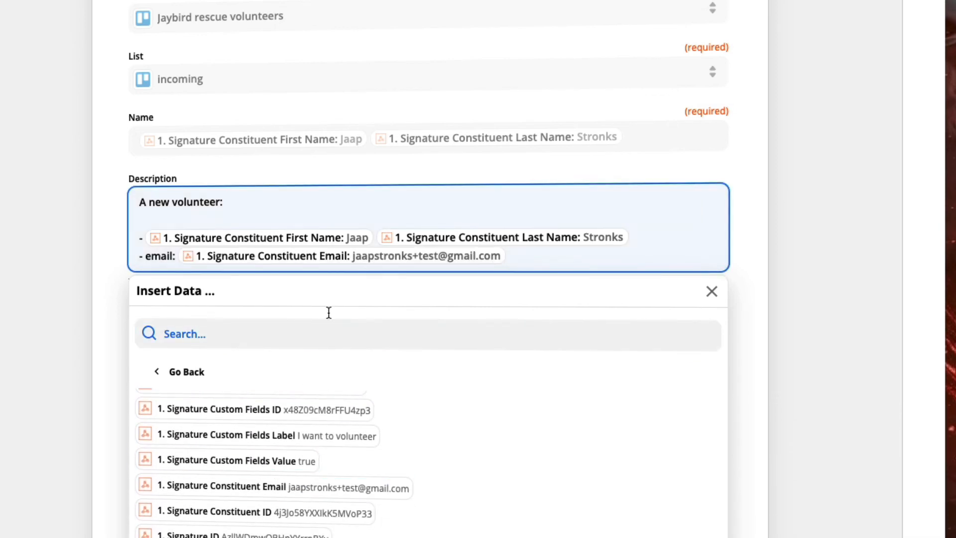
pyautogui.click(752, 246)
# Step: Assign the only listed board member to the card
pyautogui.scroll(-6, 330, 279)
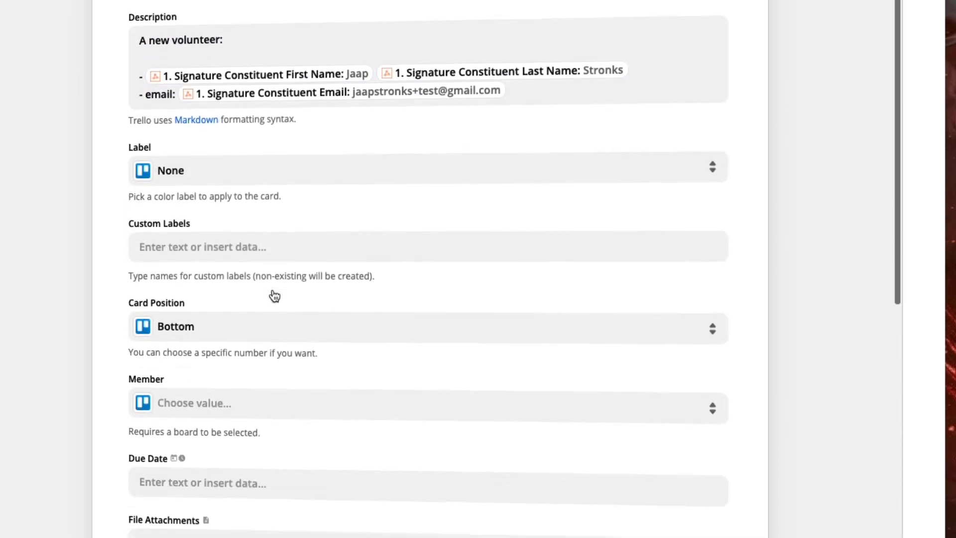
pyautogui.scroll(-1, 274, 295)
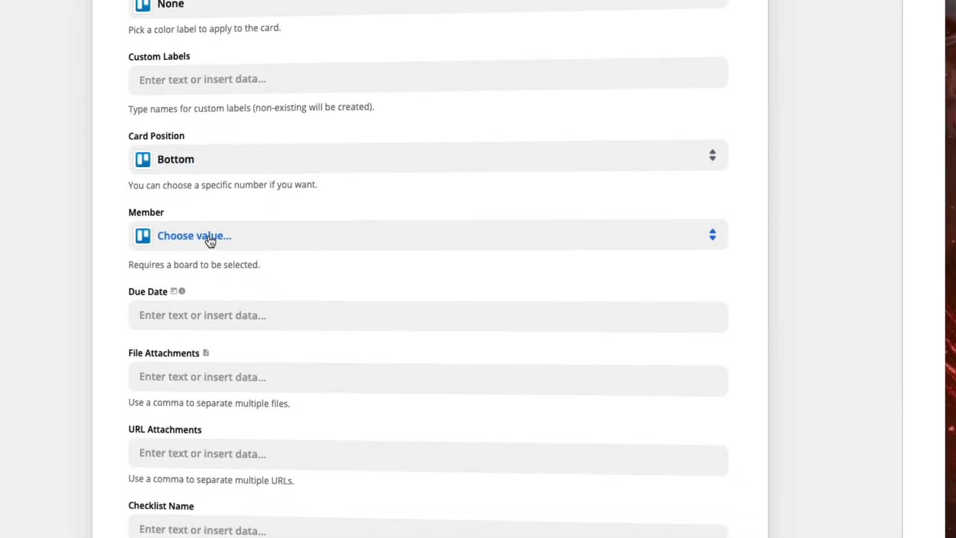
pyautogui.click(210, 238)
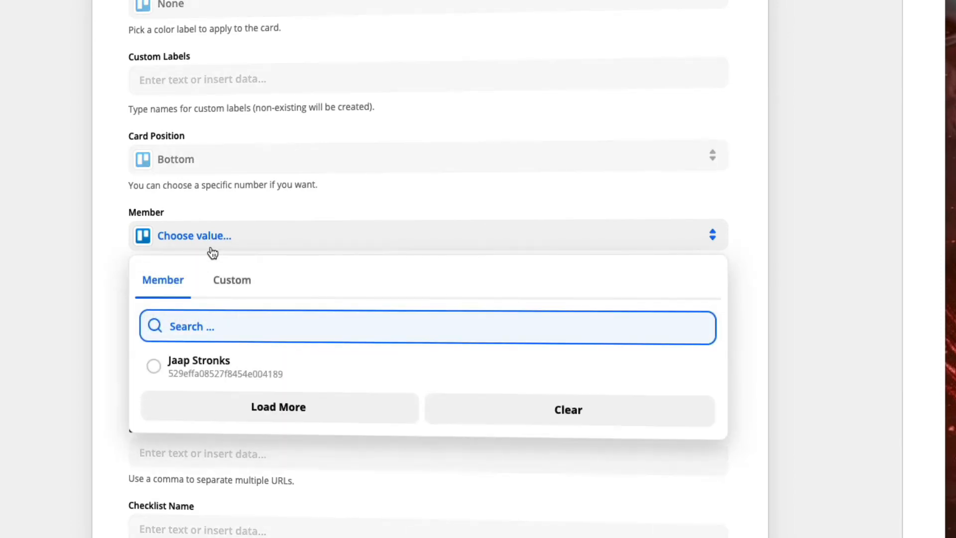
pyautogui.click(201, 371)
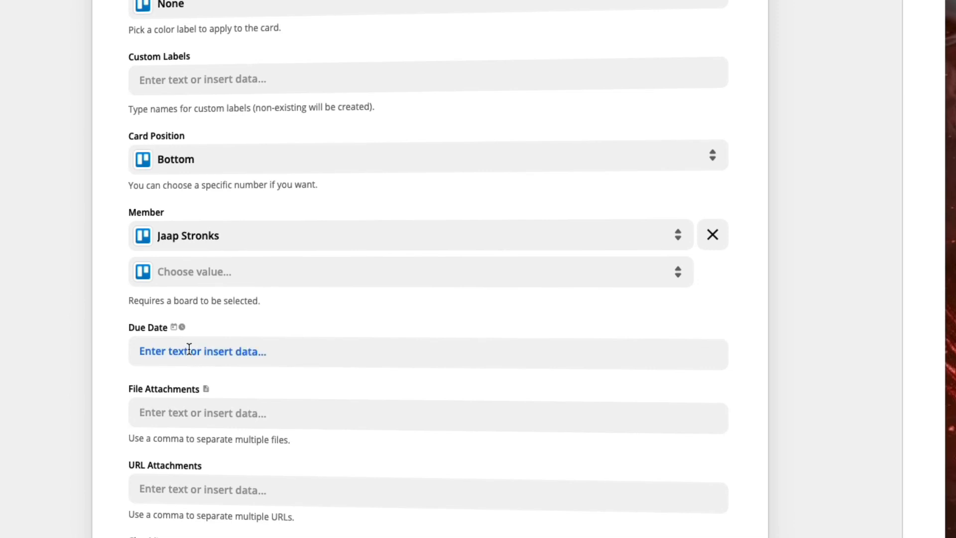
# Step: Set the card's due date to 2d
pyautogui.click(189, 349)
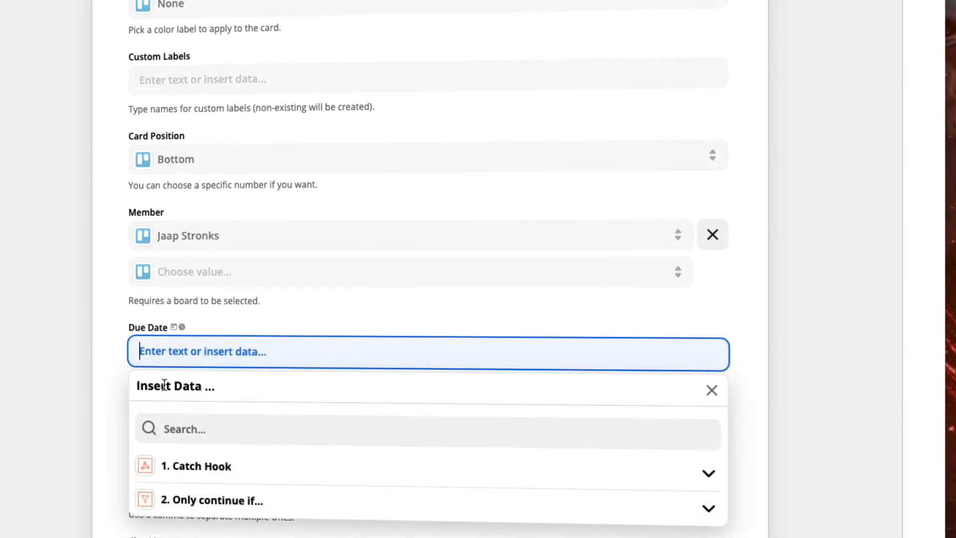
pyautogui.click(126, 352)
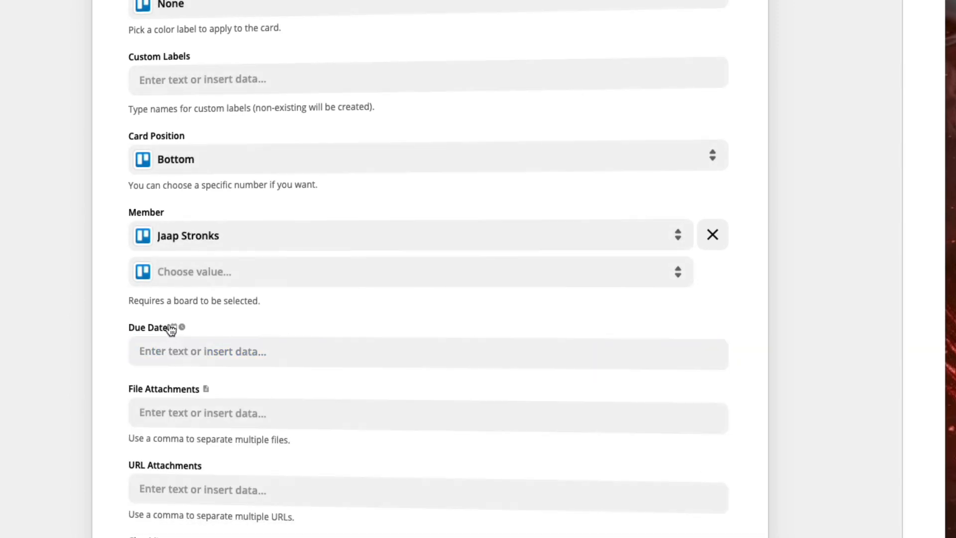
pyautogui.click(170, 357)
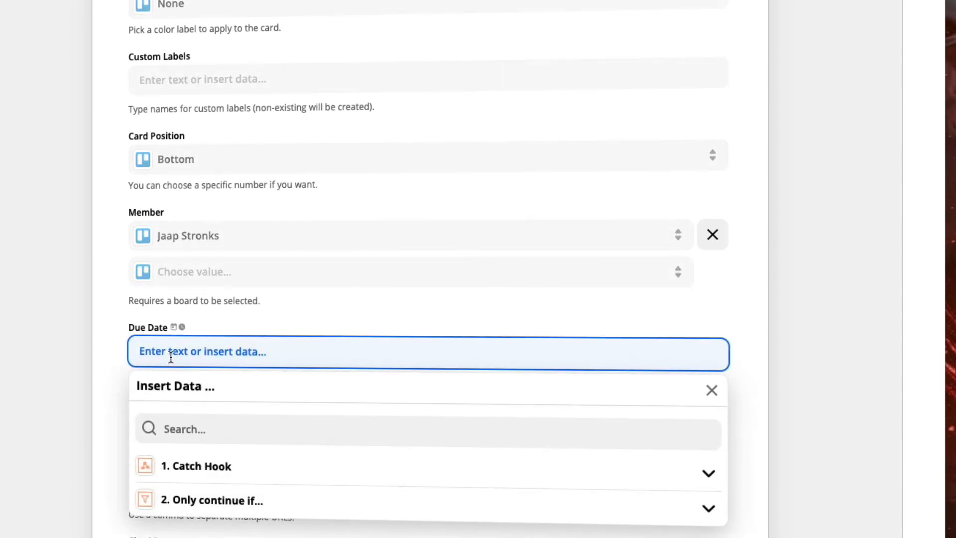
pyautogui.write('2d')
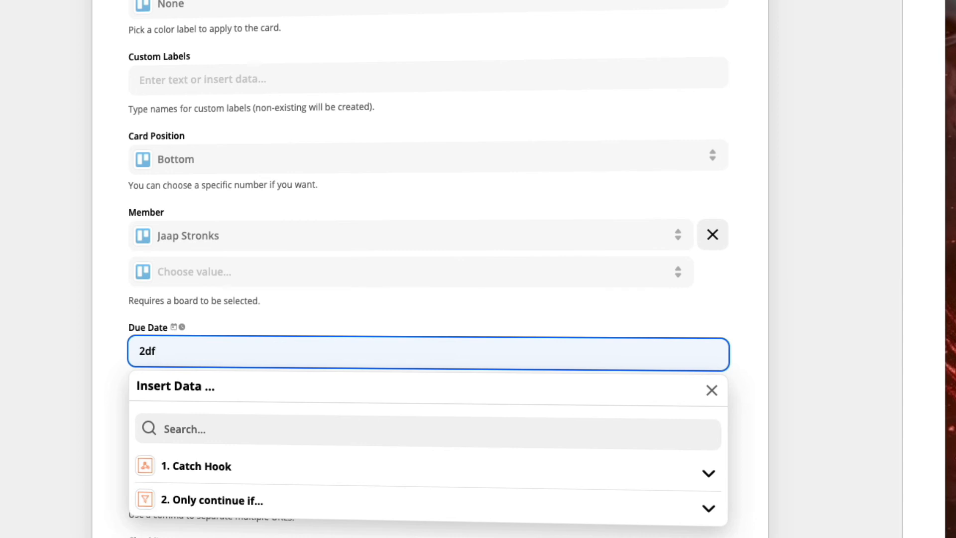
pyautogui.click(115, 319)
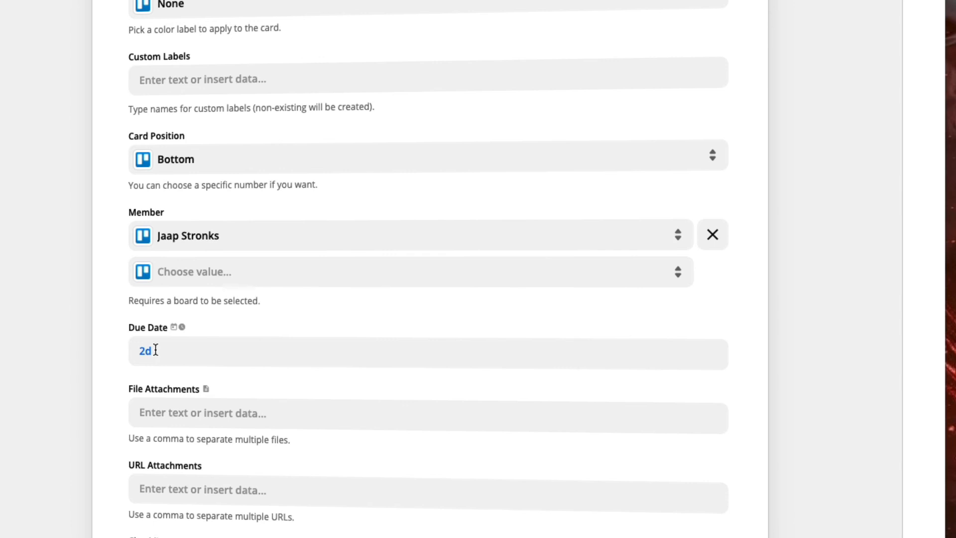
# Step: Complete the Create Card action setup, leaving the attachment and checklist fields empty, and run the test that sends a card to Trello
pyautogui.scroll(-5, 121, 353)
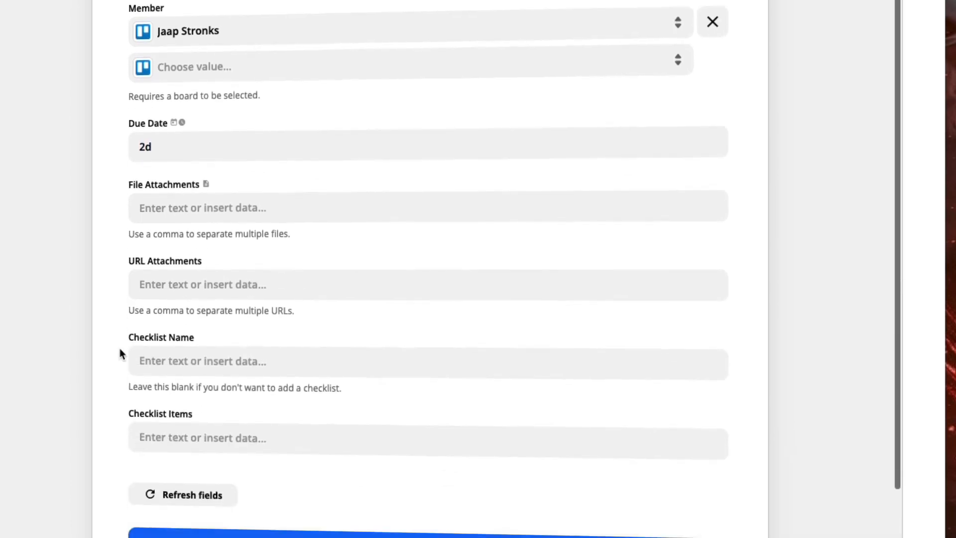
pyautogui.scroll(-2, 120, 352)
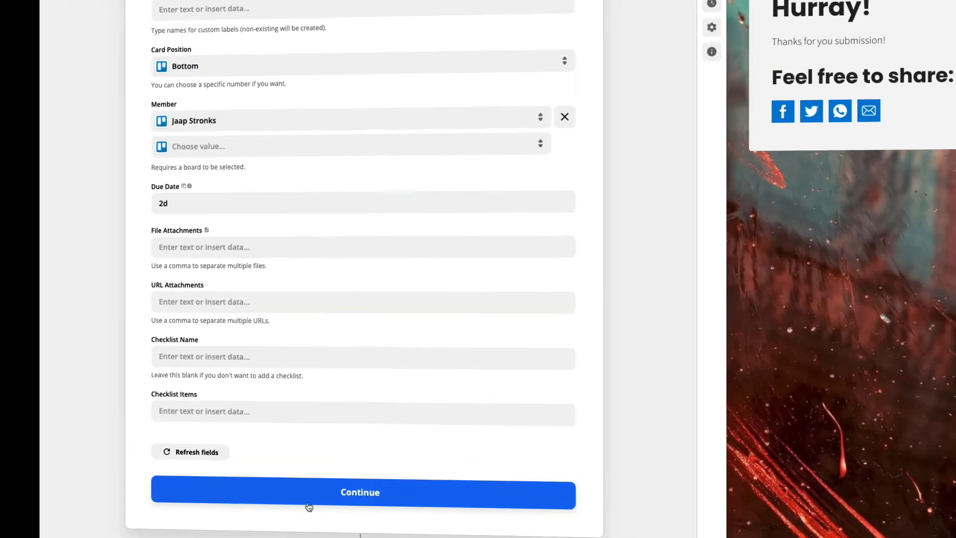
pyautogui.click(309, 501)
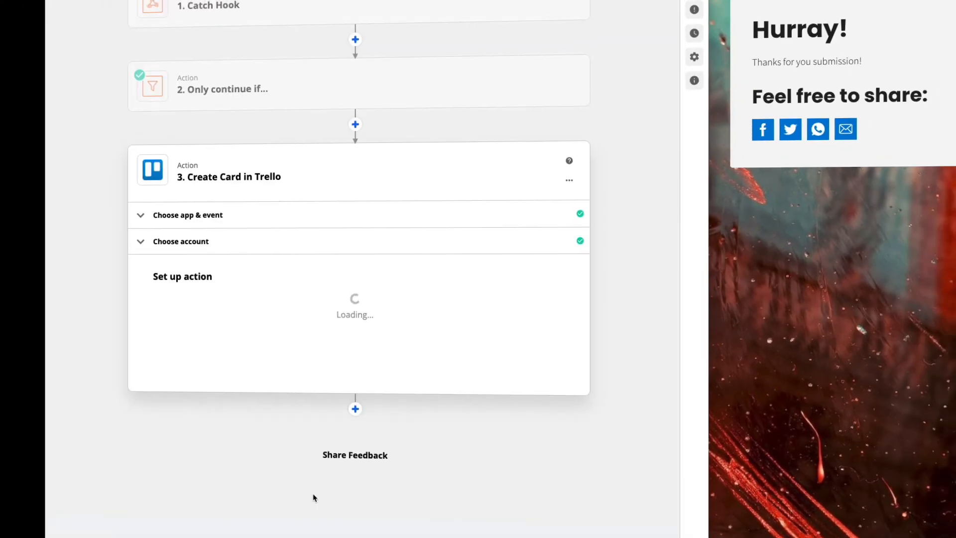
pyautogui.scroll(-5, 288, 497)
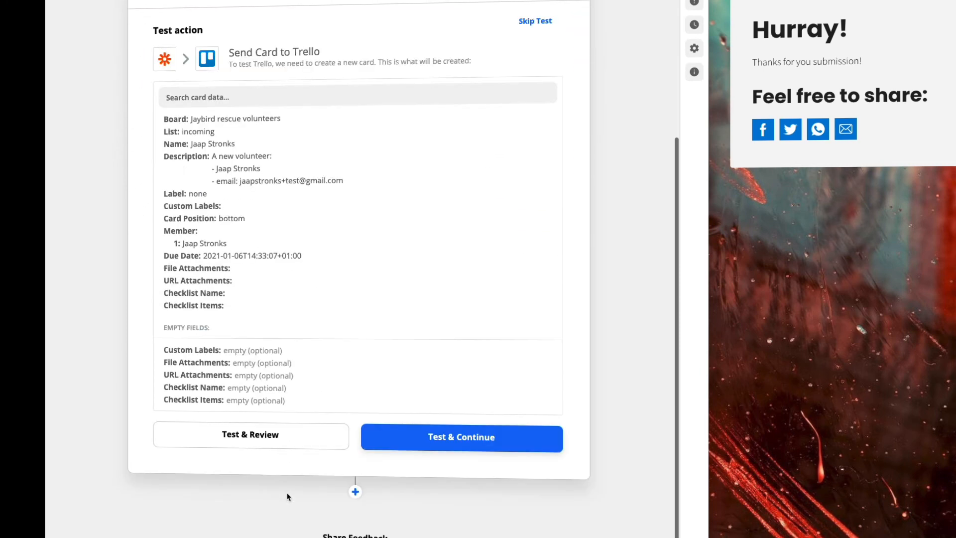
pyautogui.click(413, 445)
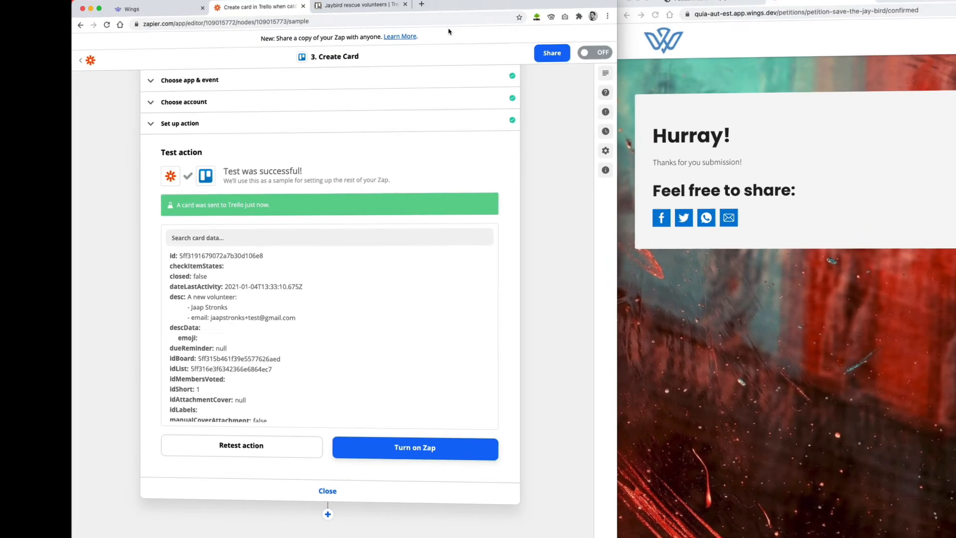
# Step: Switch to the Jaybird rescue volunteers board in Trello and check the test card's due date in the incoming list
pyautogui.click(352, 17)
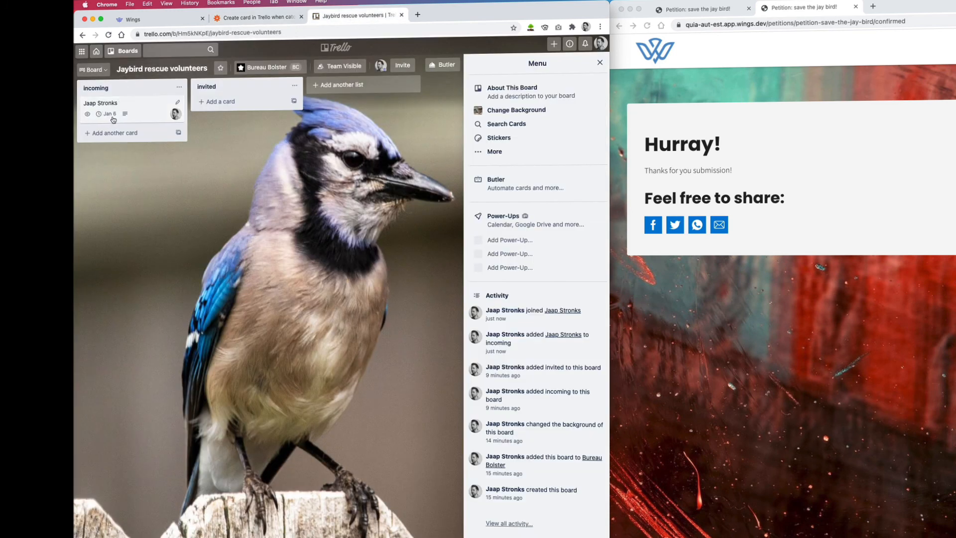
pyautogui.moveTo(114, 118)
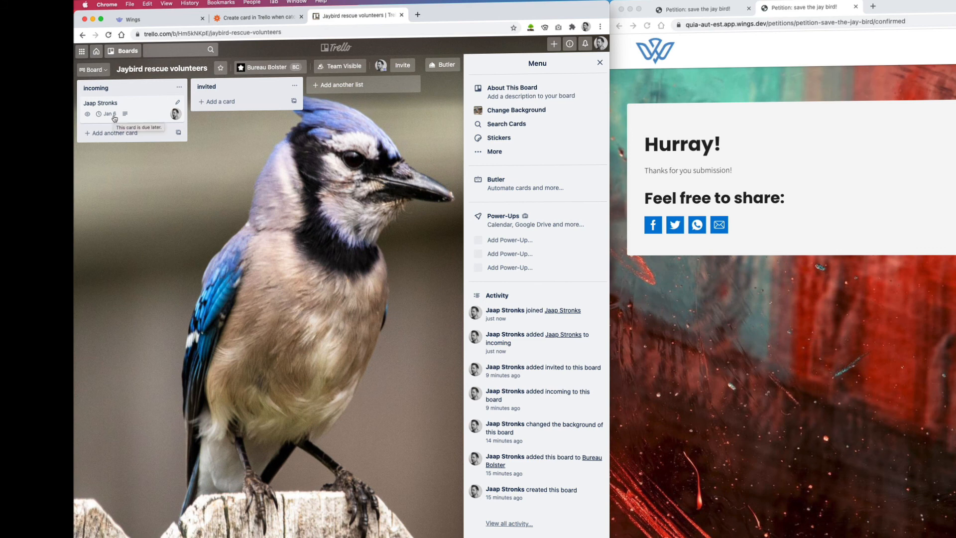